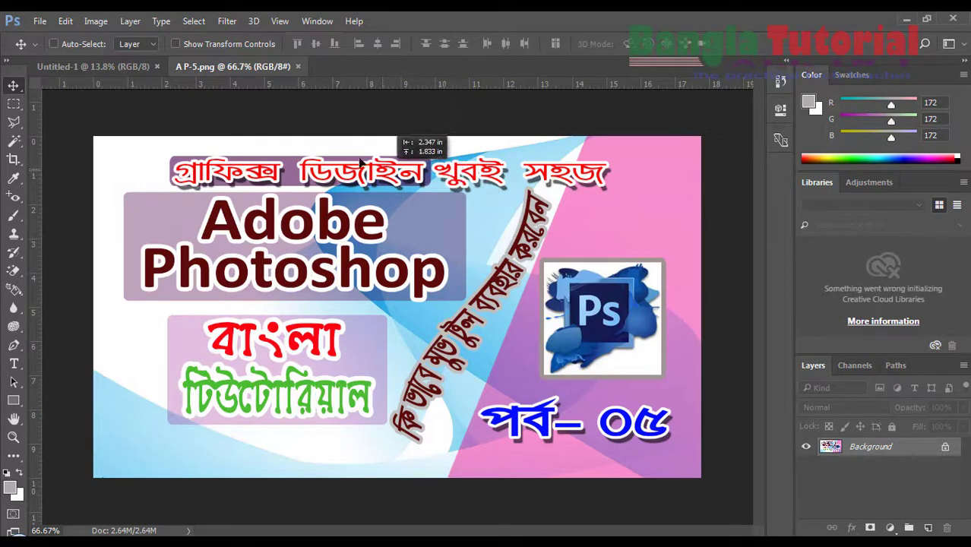
Bring the A P-5.png banner image into the blank Untitled-1 document as a new layer
left_click(114, 65)
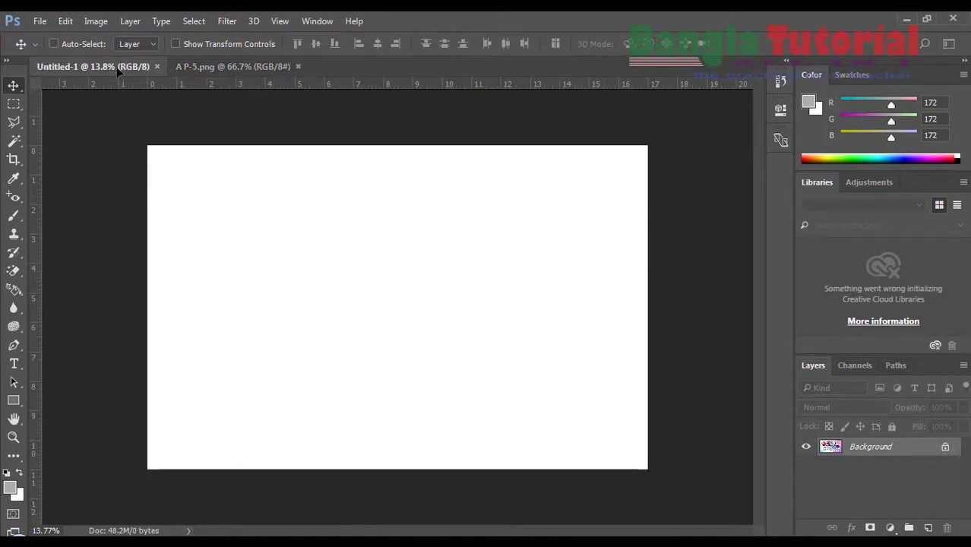
left_click_drag(139, 75, 352, 272)
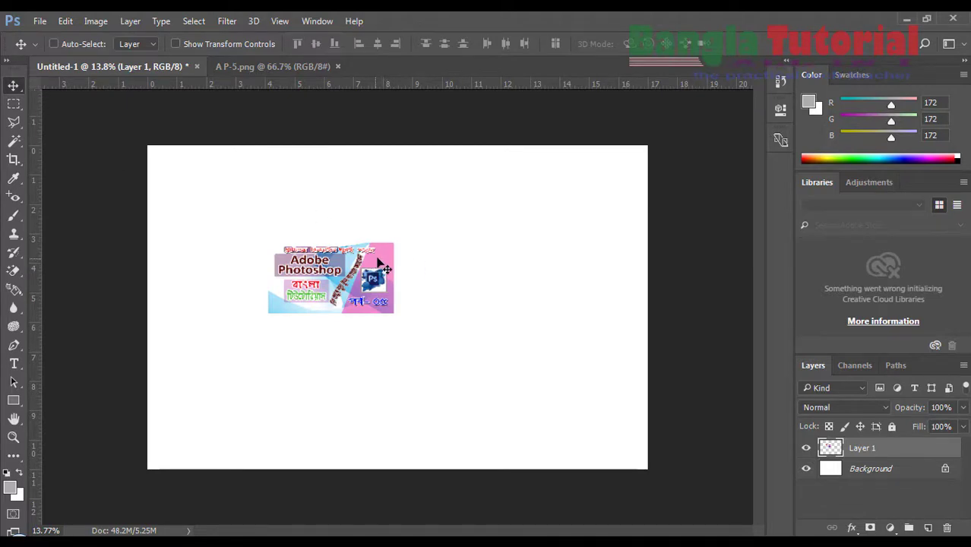
Move the banner layer down and to the right on the white canvas
scroll(390, 316, "up", 1)
scroll(390, 319, "up", 2)
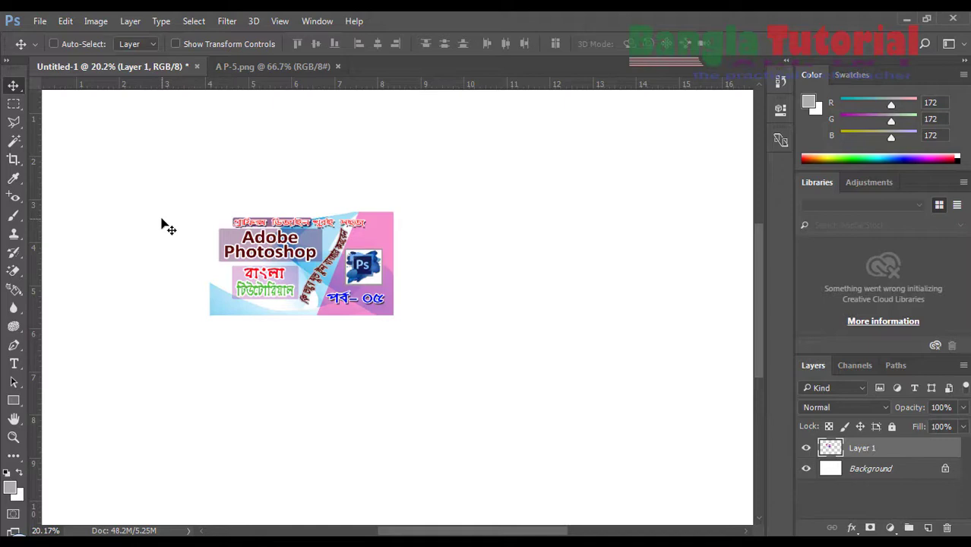
scroll(351, 249, "up", 4)
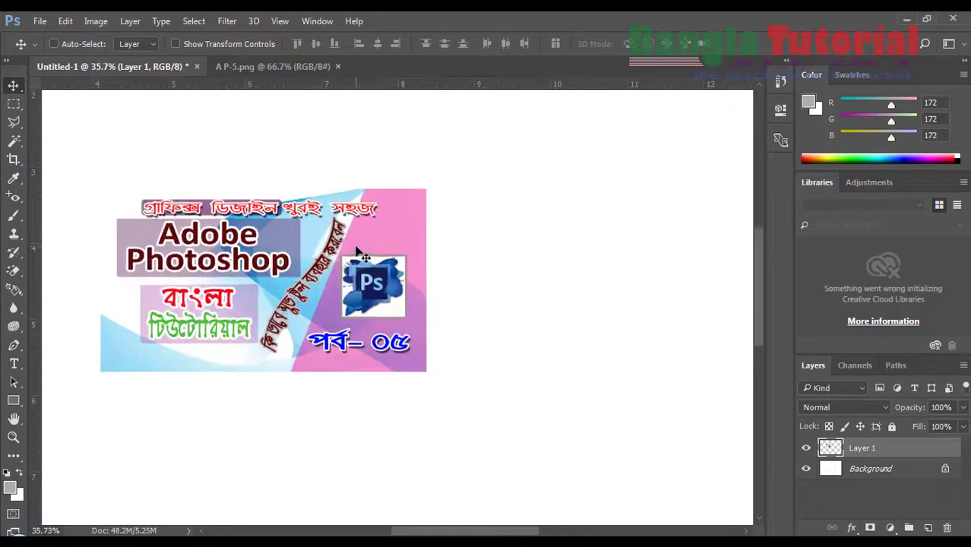
scroll(357, 248, "down", 8)
scroll(357, 248, "up", 13)
scroll(357, 247, "down", 4)
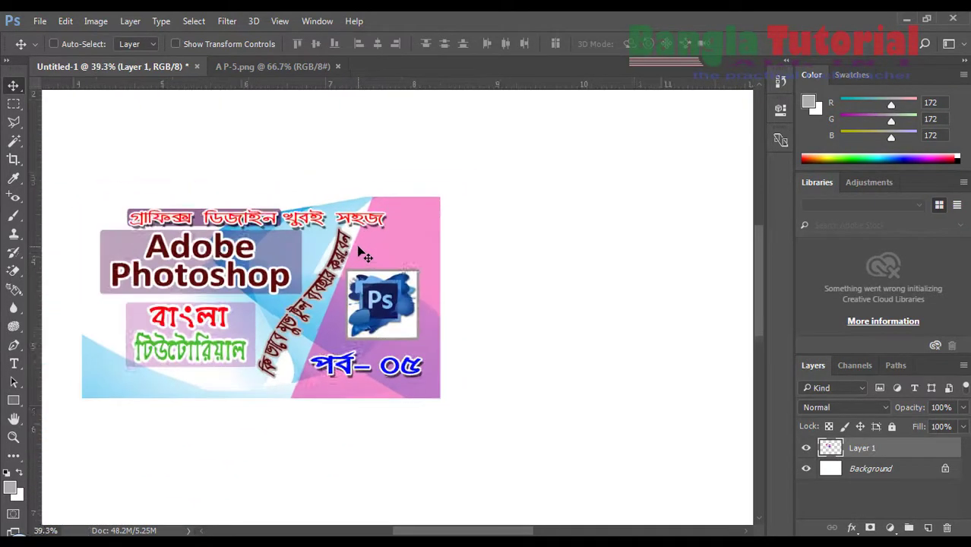
scroll(362, 254, "down", 2)
scroll(361, 254, "up", 3)
scroll(362, 254, "down", 2)
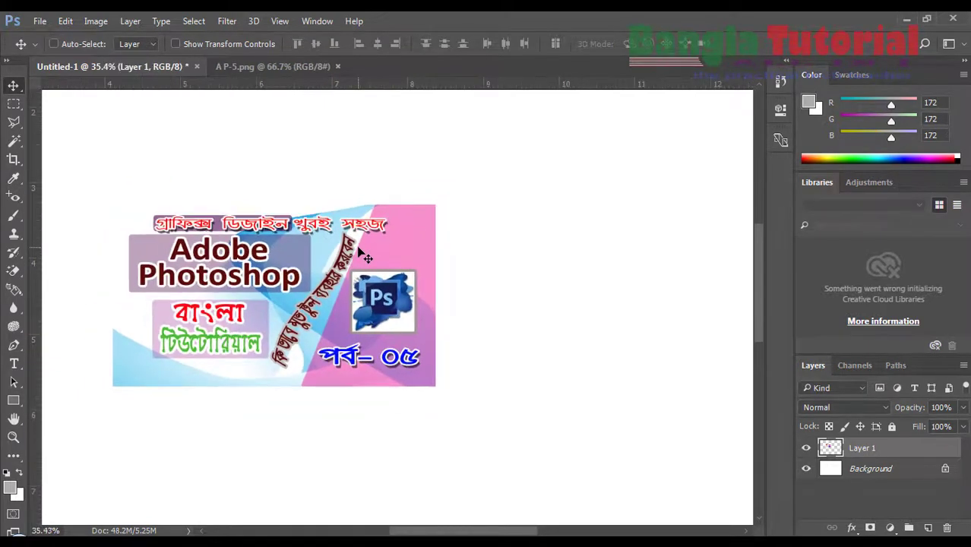
scroll(364, 274, "down", 1)
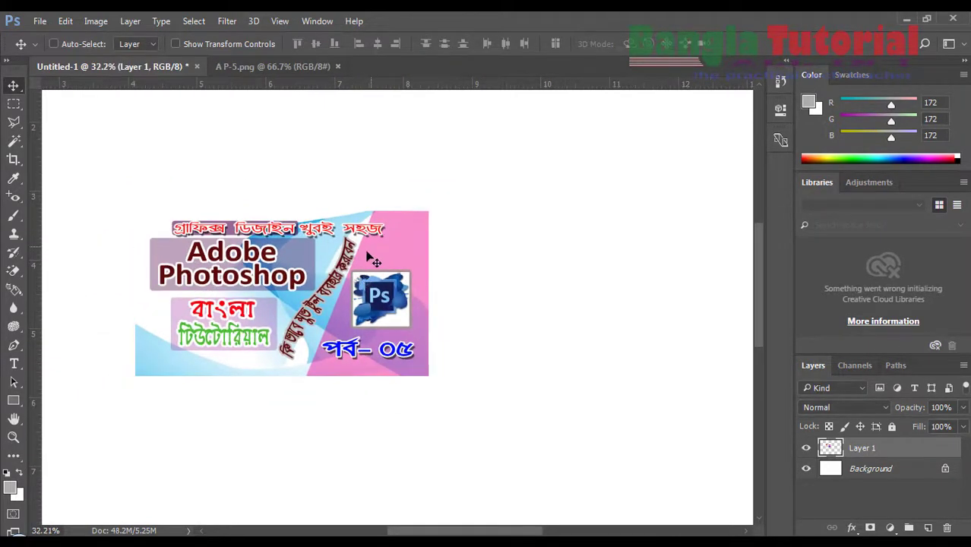
left_click_drag(380, 249, 512, 320)
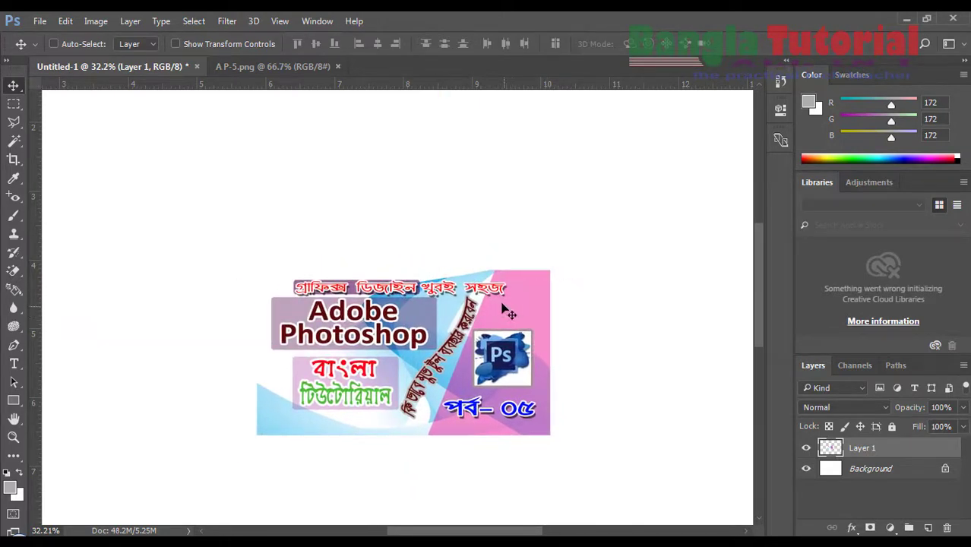
left_click_drag(507, 311, 488, 303)
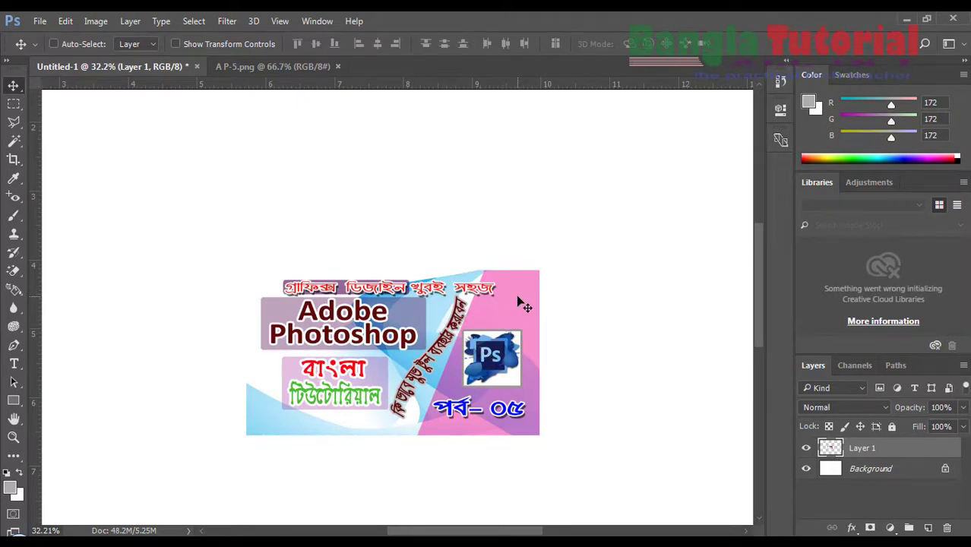
mouse_move(522, 282)
left_mouse_down()
mouse_move(521, 271)
mouse_move(521, 292)
left_mouse_up()
Try stretching the banner upward from the middle of its upper edge with Free Transform
key("ctrl+t")
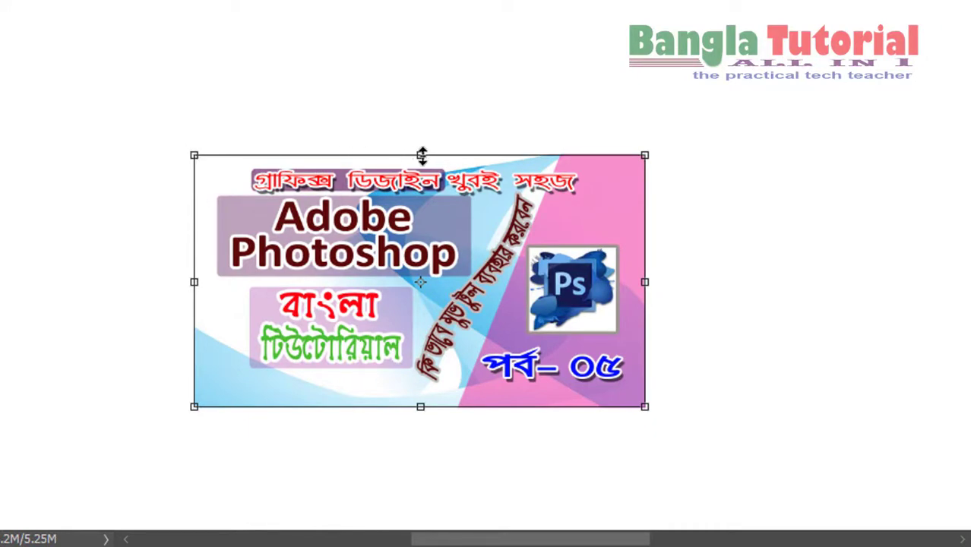
left_click_drag(422, 155, 422, 30)
left_click_drag(631, 74, 770, 158)
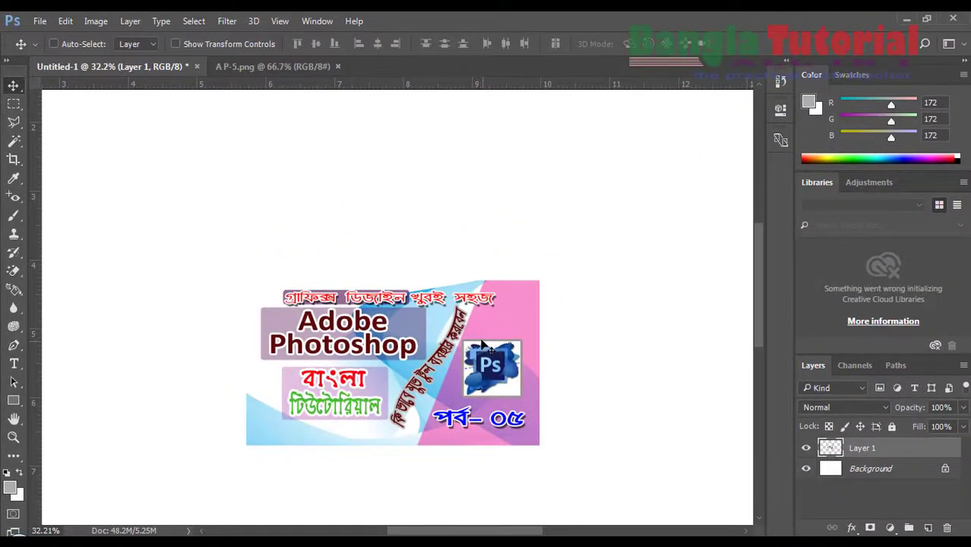
Try enlarging the banner from its upper-right corner with the Scale transform, then cancel it
right_click(515, 325)
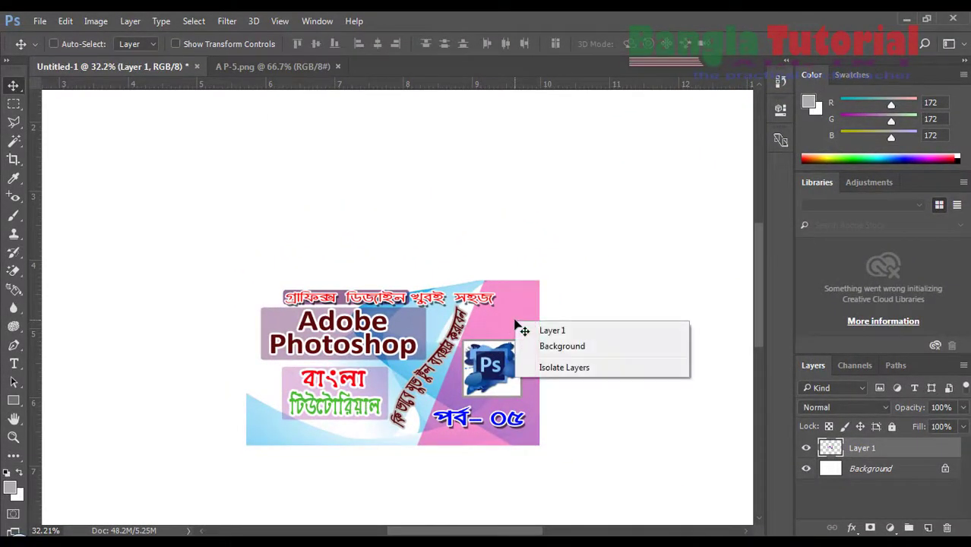
left_click(503, 320)
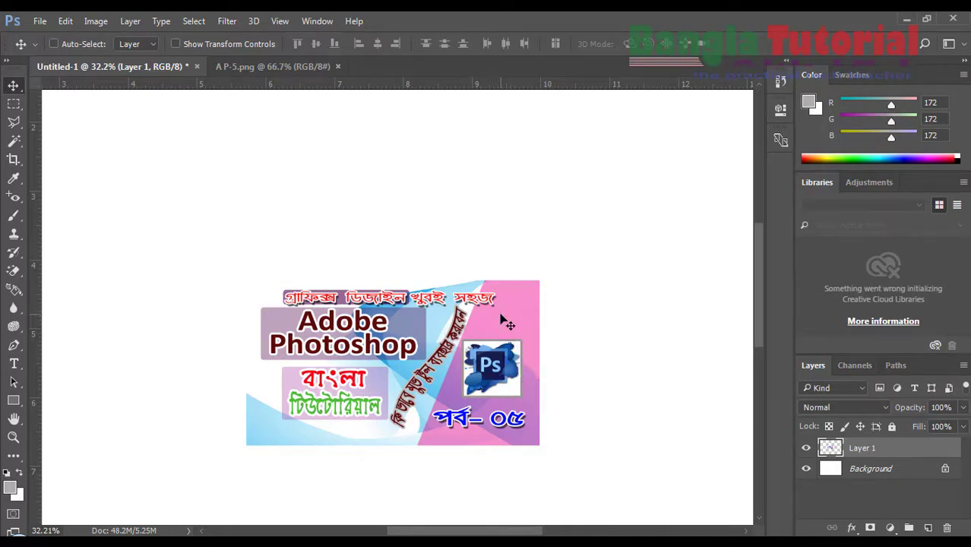
key("ctrl+t")
right_click(501, 319)
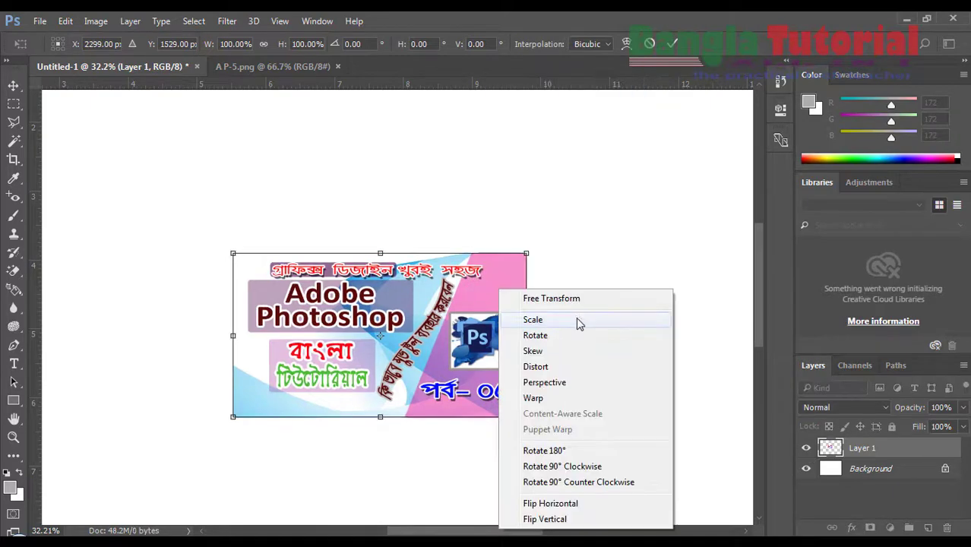
left_click(577, 320)
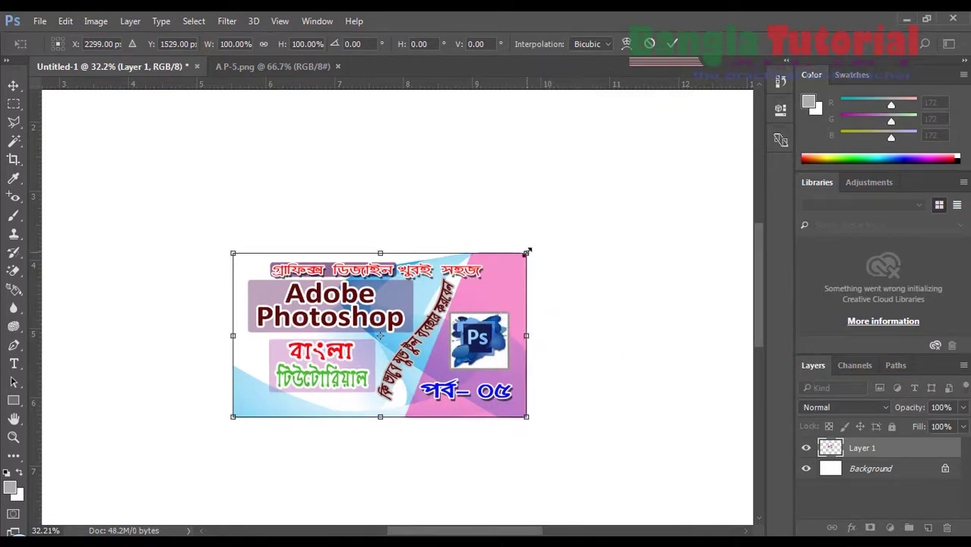
left_click_drag(527, 251, 557, 205)
key("Escape")
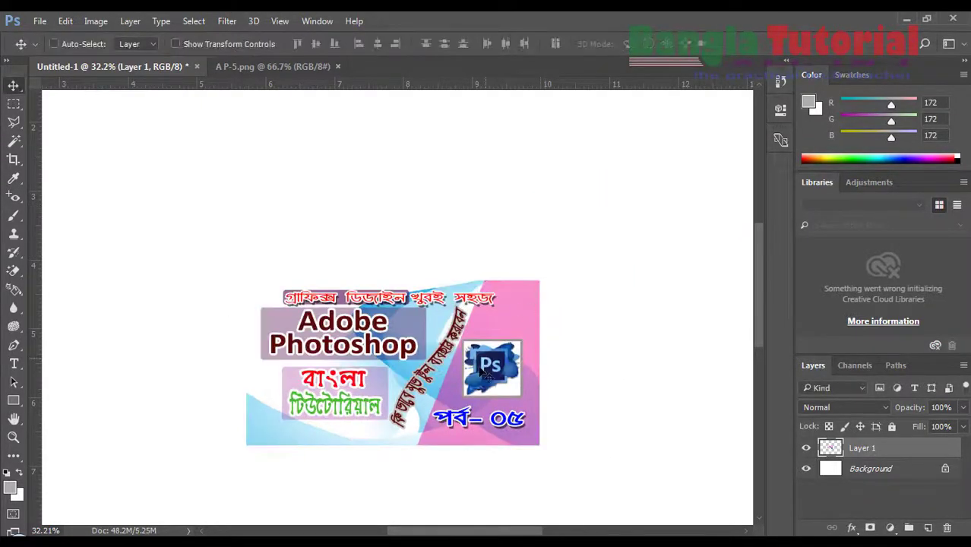
key("Escape")
Try rotating the banner about 17 degrees counter-clockwise with the Rotate transform, then cancel it
right_click(504, 325)
left_click(485, 313)
right_click(500, 316)
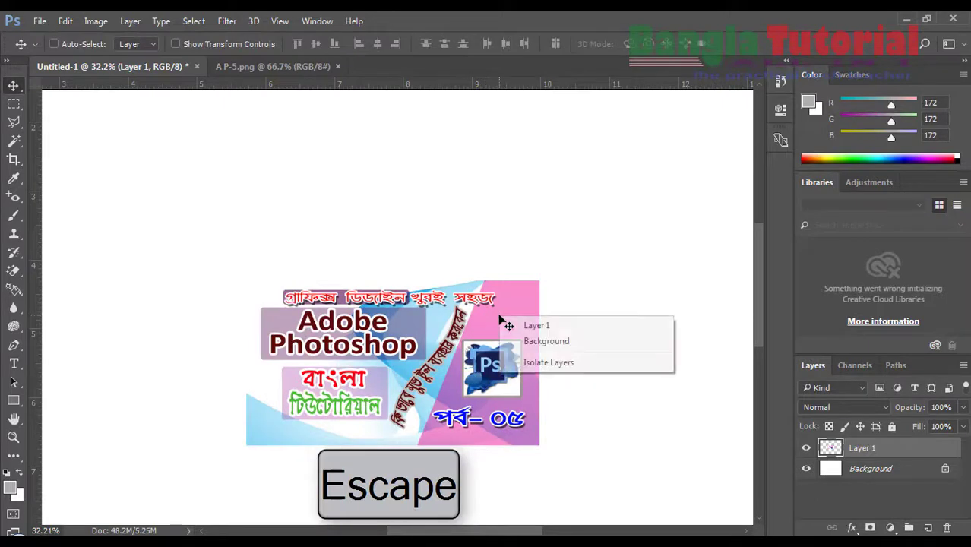
left_click(499, 315)
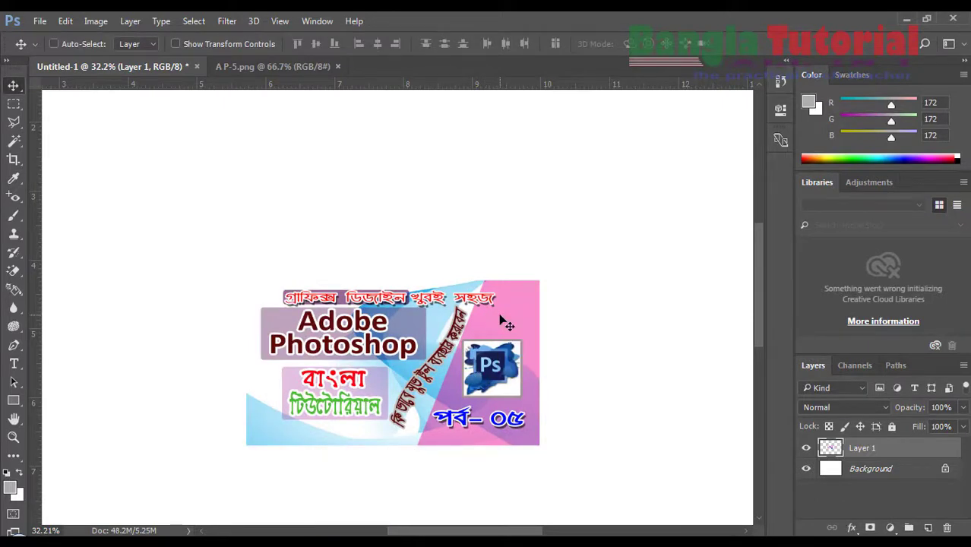
key("ctrl+t")
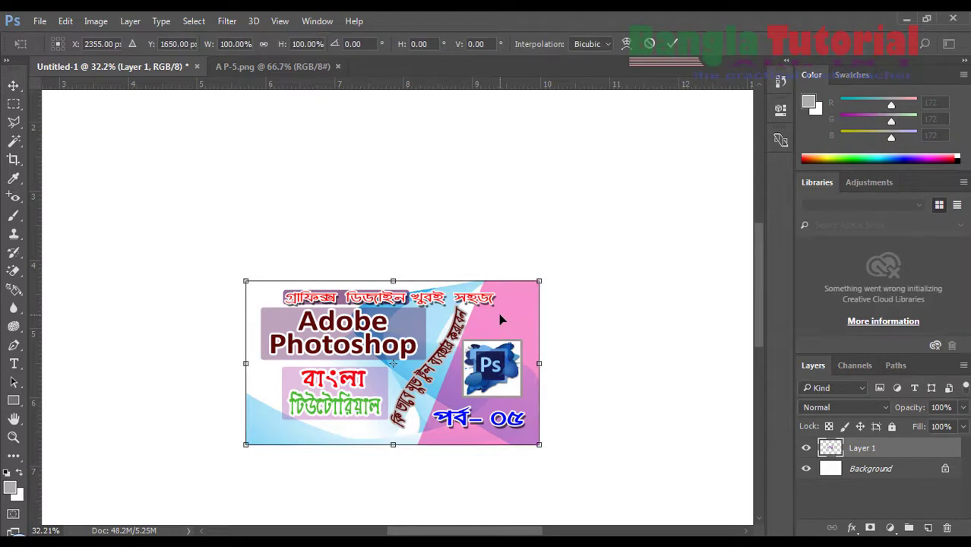
right_click(500, 319)
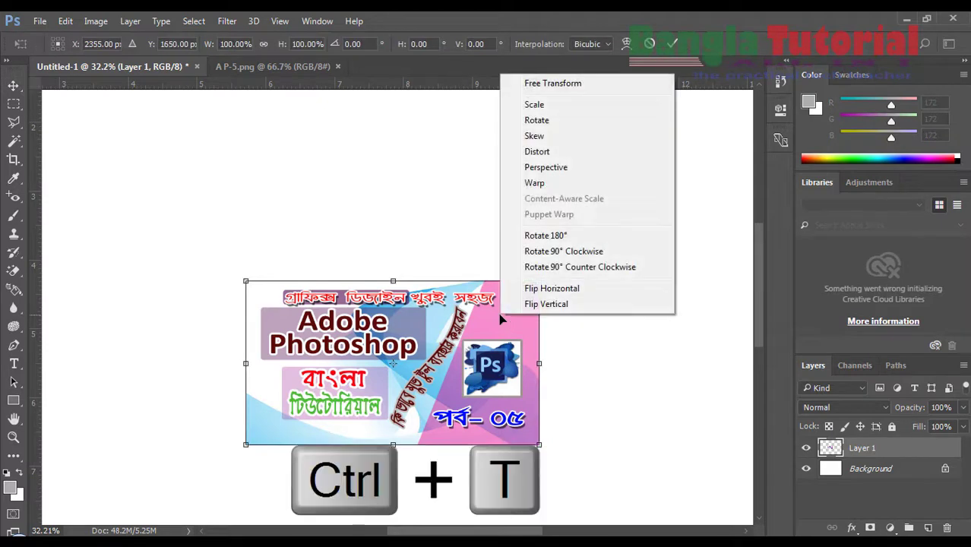
left_click(561, 121)
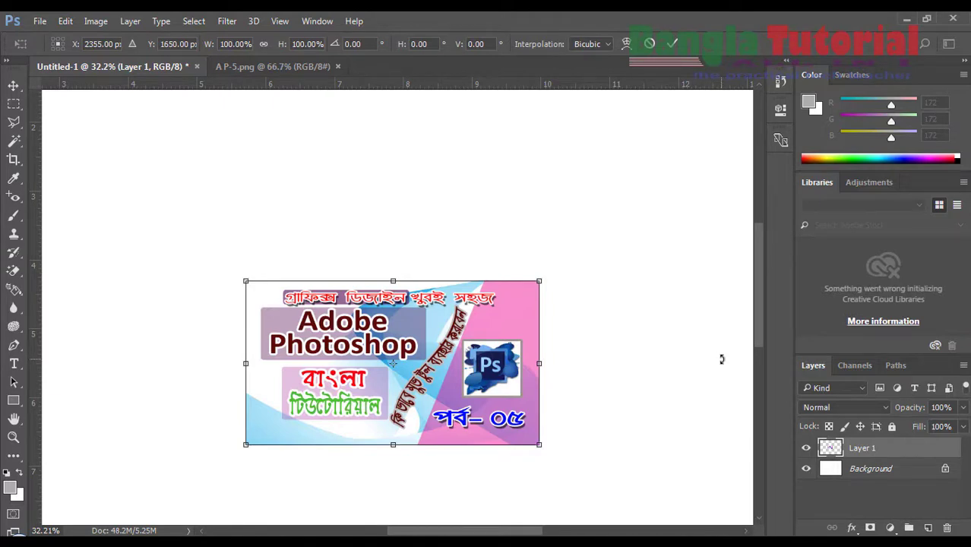
left_click_drag(720, 358, 579, 302)
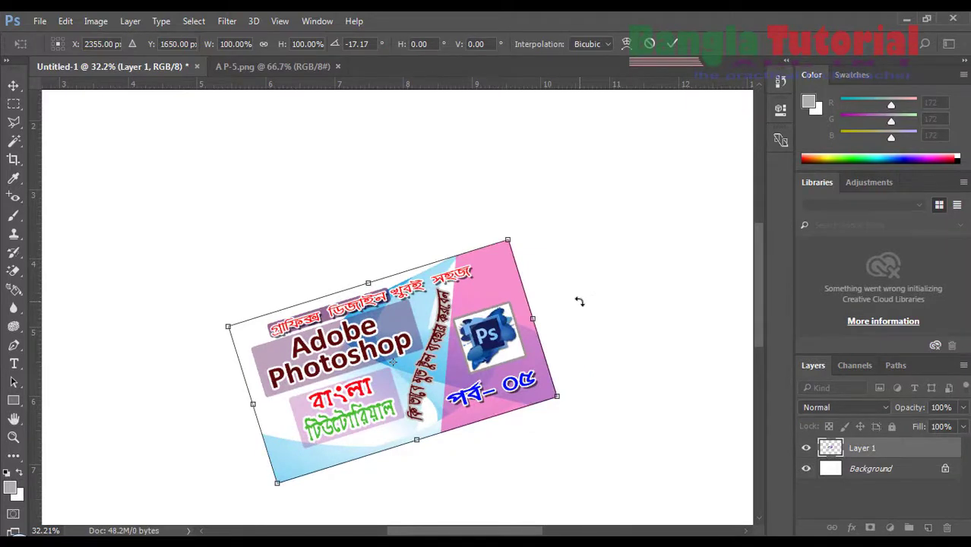
key("Escape")
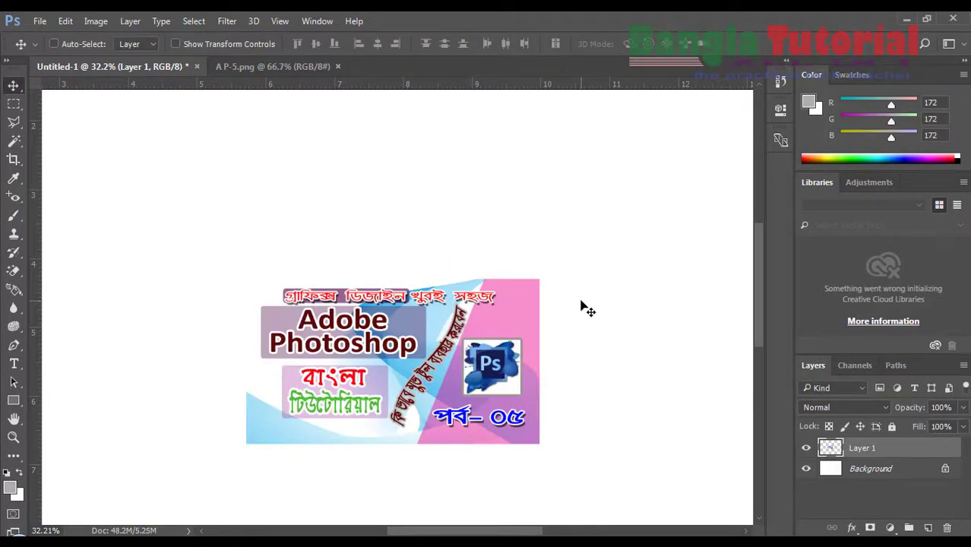
Try skewing the banner by pulling its upper-right corner inward along the upper edge
right_click(516, 315)
left_click(484, 315)
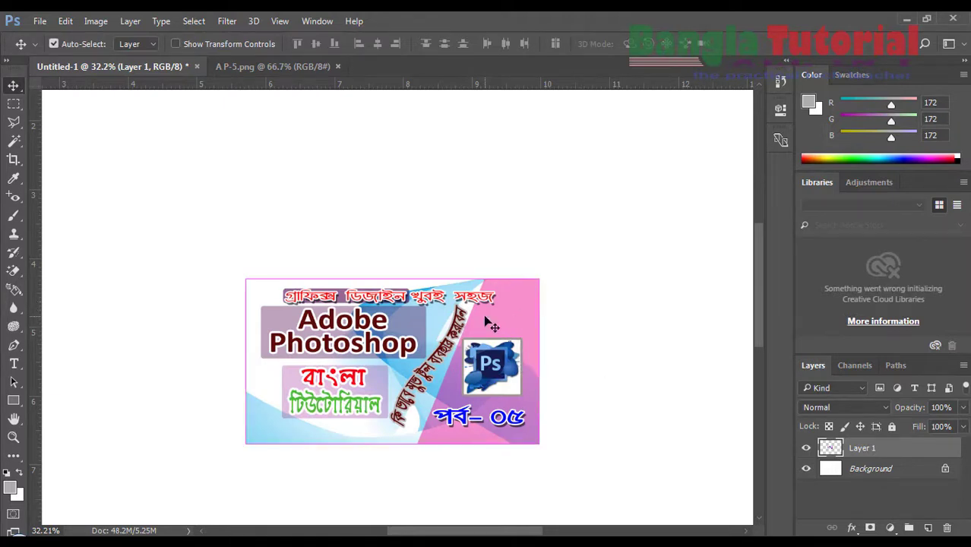
key("ctrl+t")
right_click(485, 317)
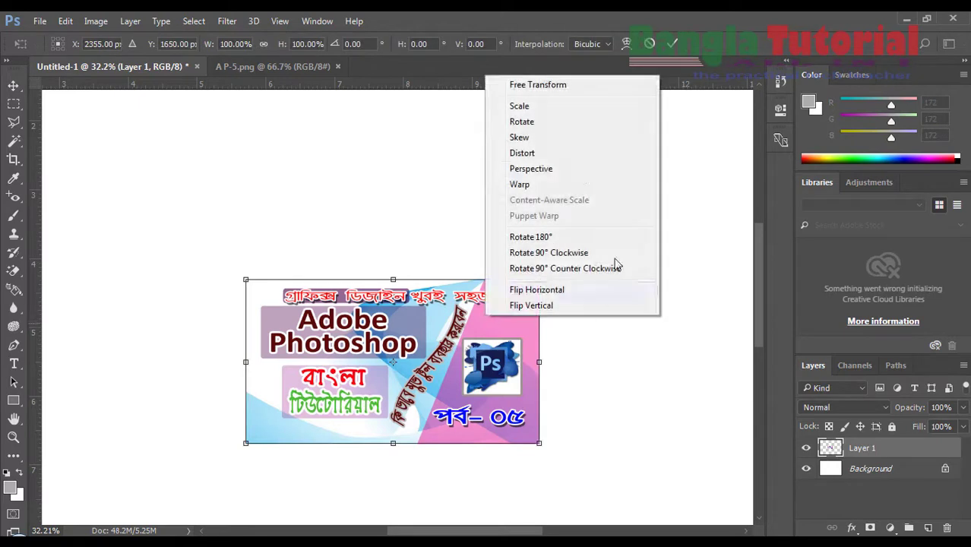
left_click(566, 139)
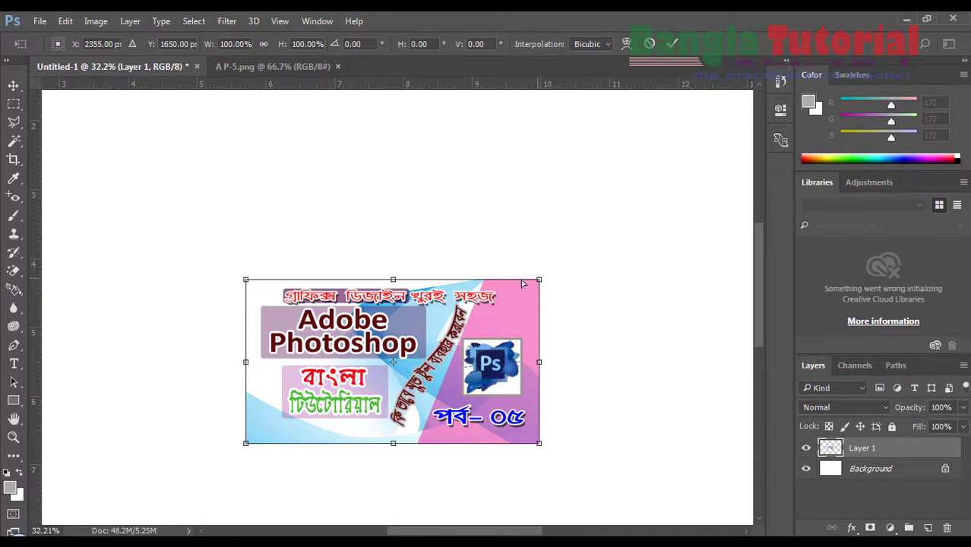
left_click_drag(523, 283, 450, 280)
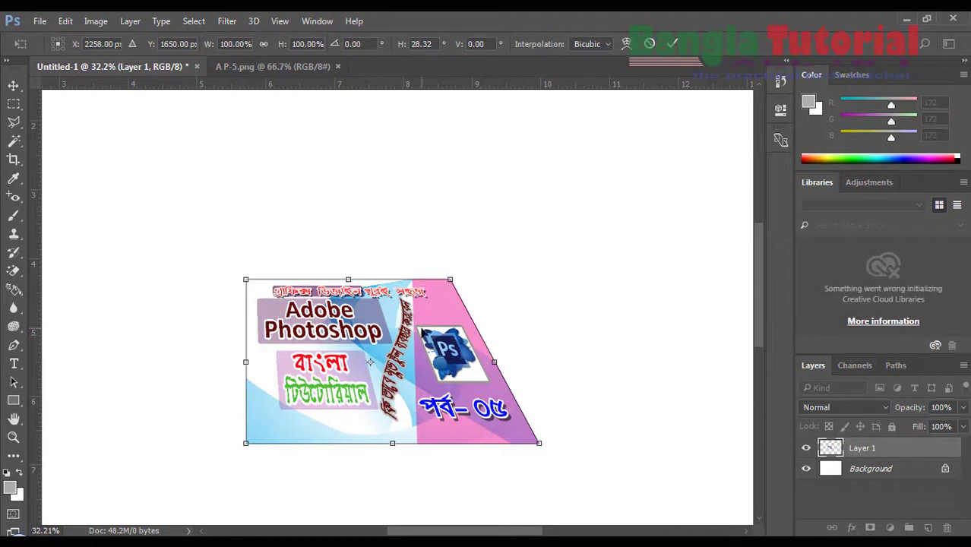
key("Return")
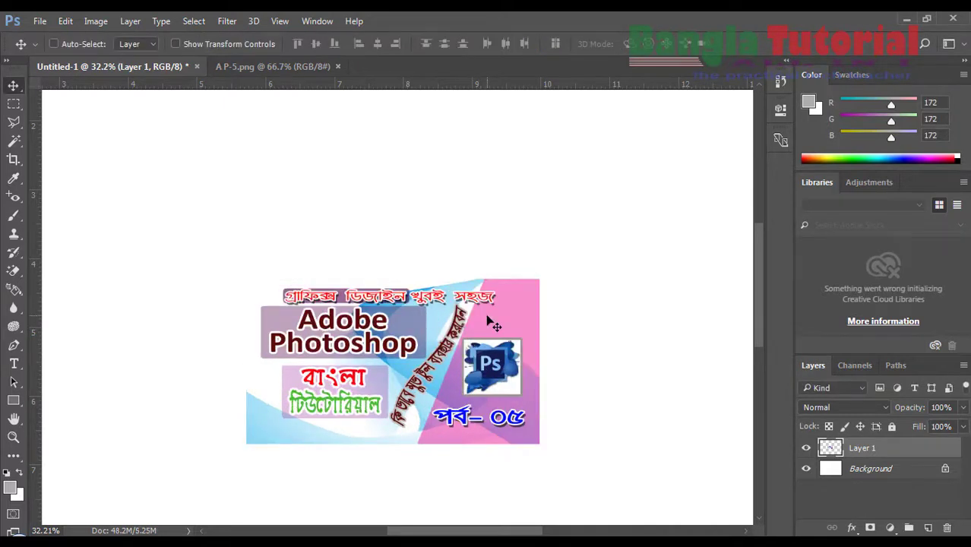
Try distorting the banner by pulling its upper-right corner down and slightly outward, then cancel the transform
key("ctrl+t")
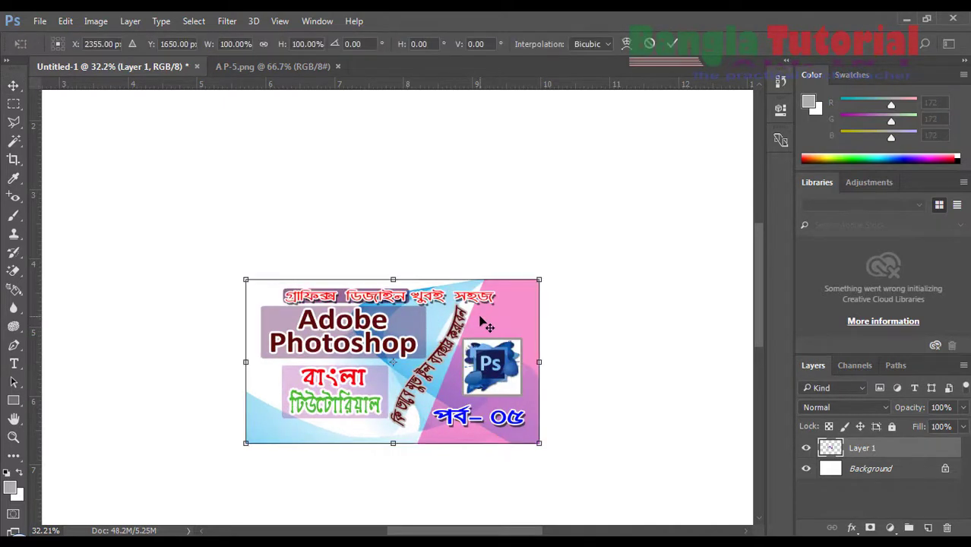
right_click(481, 321)
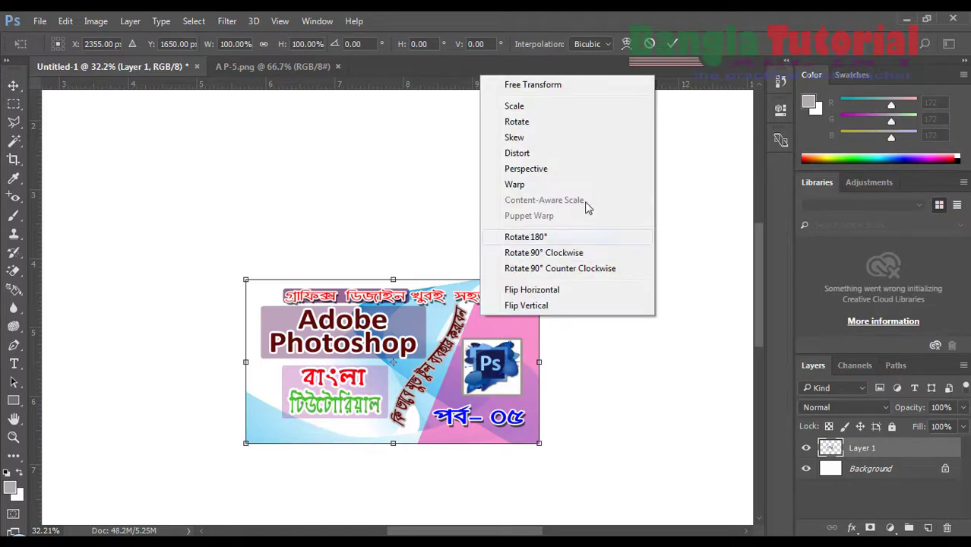
left_click(541, 155)
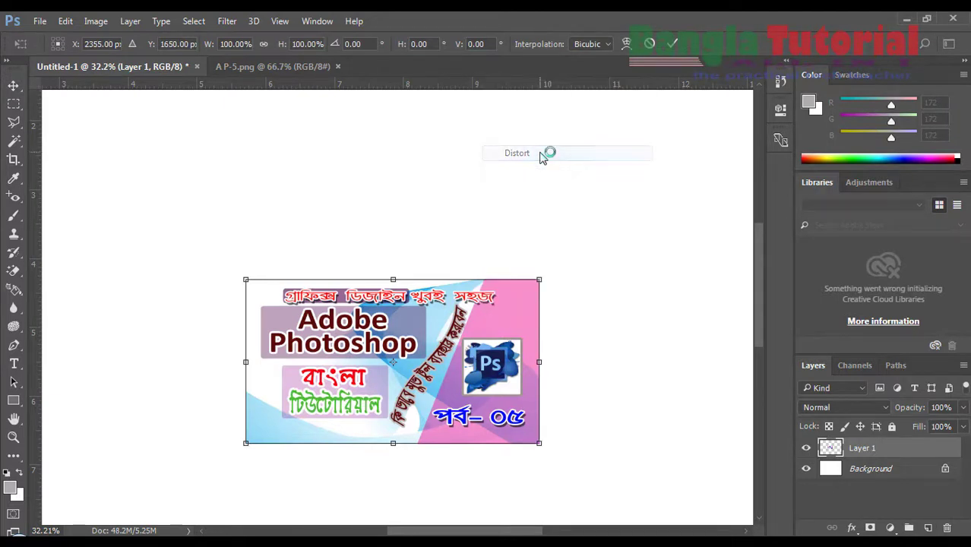
left_click_drag(541, 282, 549, 312)
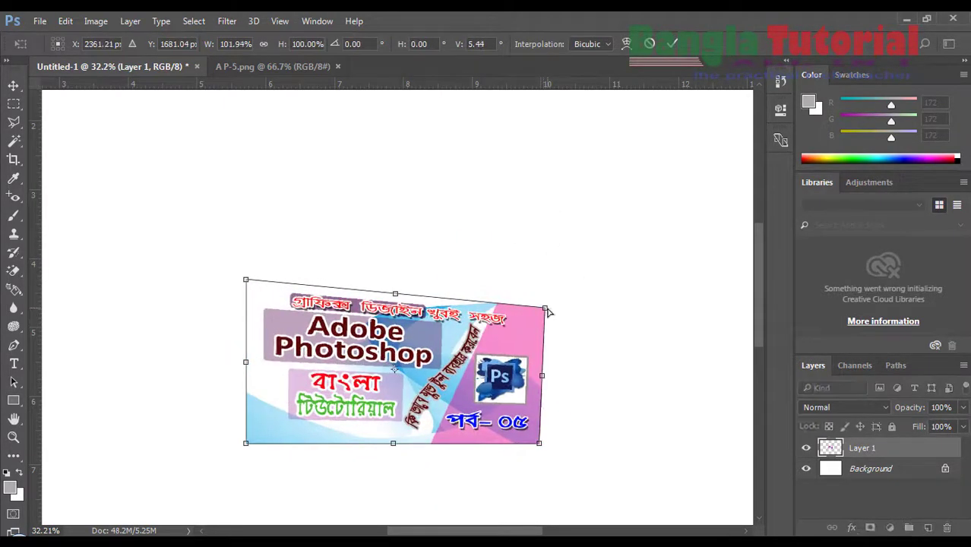
key("Escape")
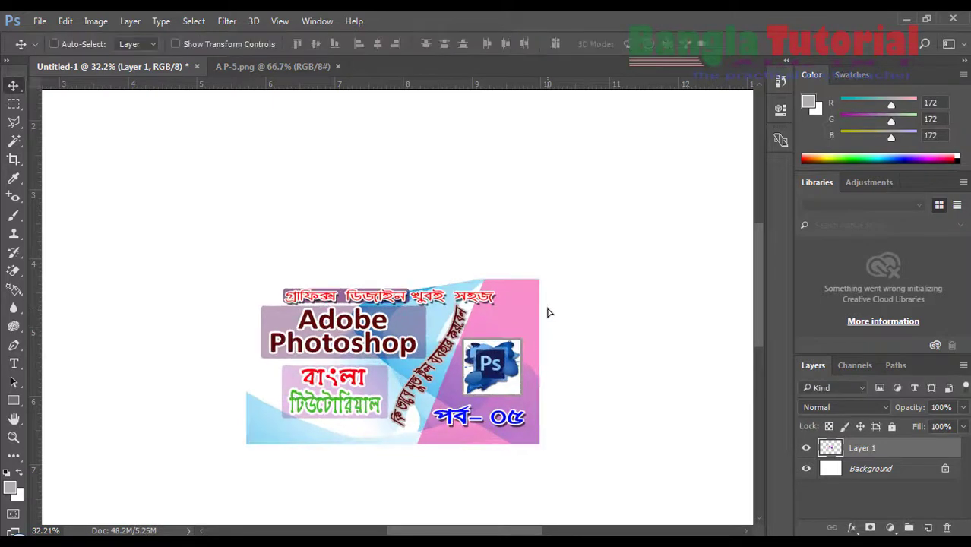
Try narrowing the banner's upper edge symmetrically by pulling its upper-right corner inward with the Perspective transform, then cancel it
right_click(510, 320)
left_click(460, 320)
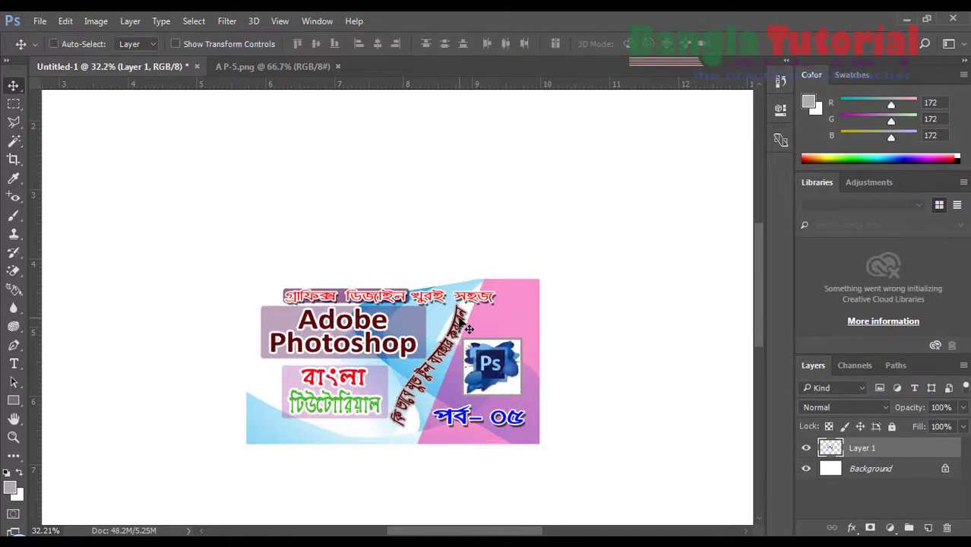
key("ctrl+t")
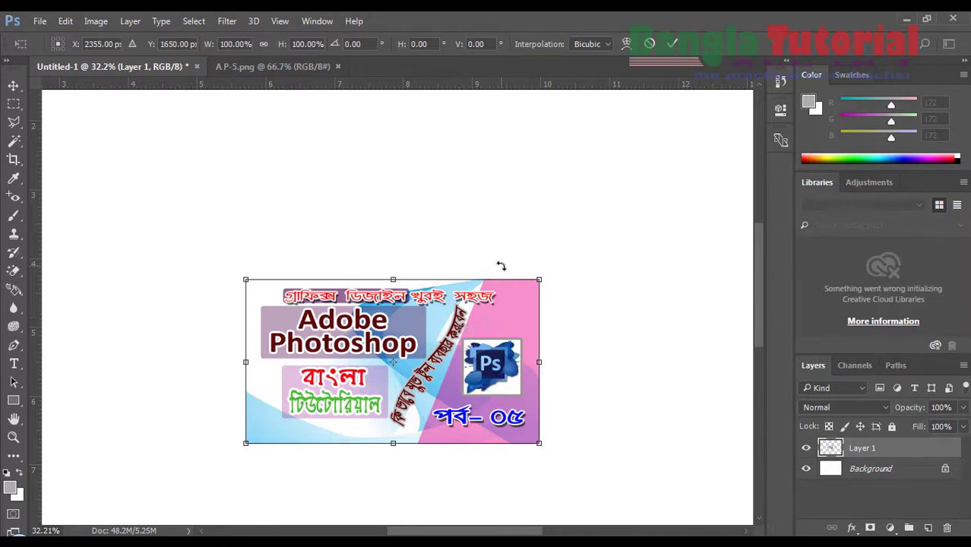
right_click(495, 345)
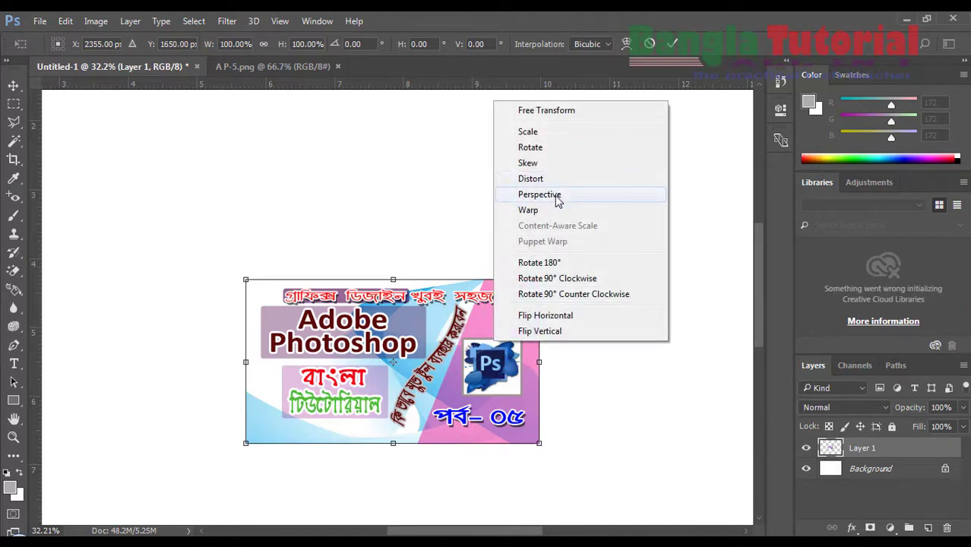
left_click(564, 197)
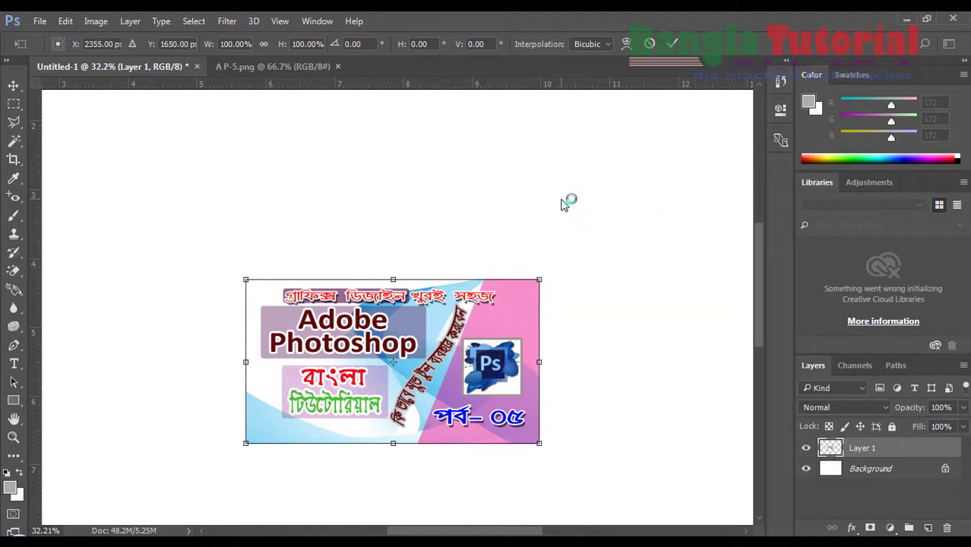
left_click_drag(539, 281, 430, 260)
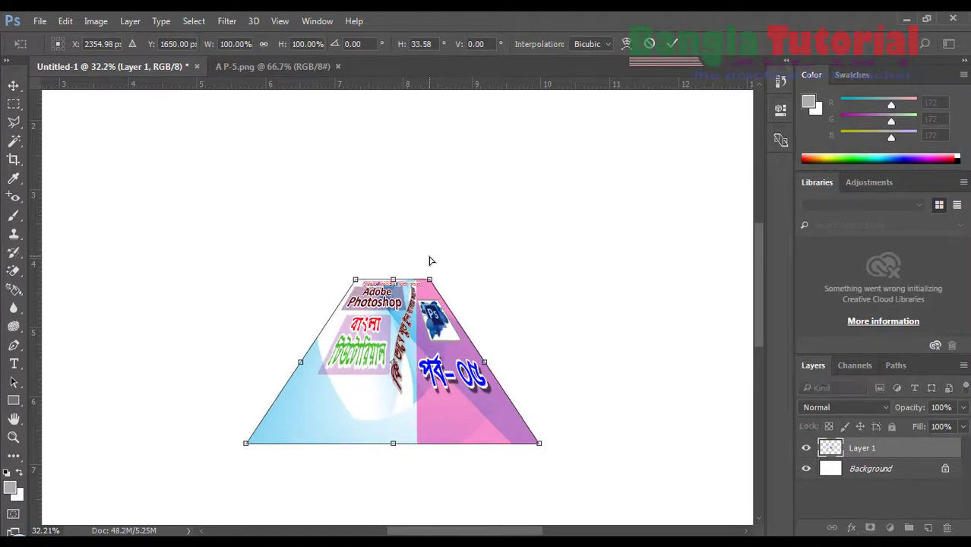
key("Escape")
Try bulging the banner by pulling several areas of its mesh outward with the Warp transform, then cancel it
key("ctrl+t")
right_click(449, 326)
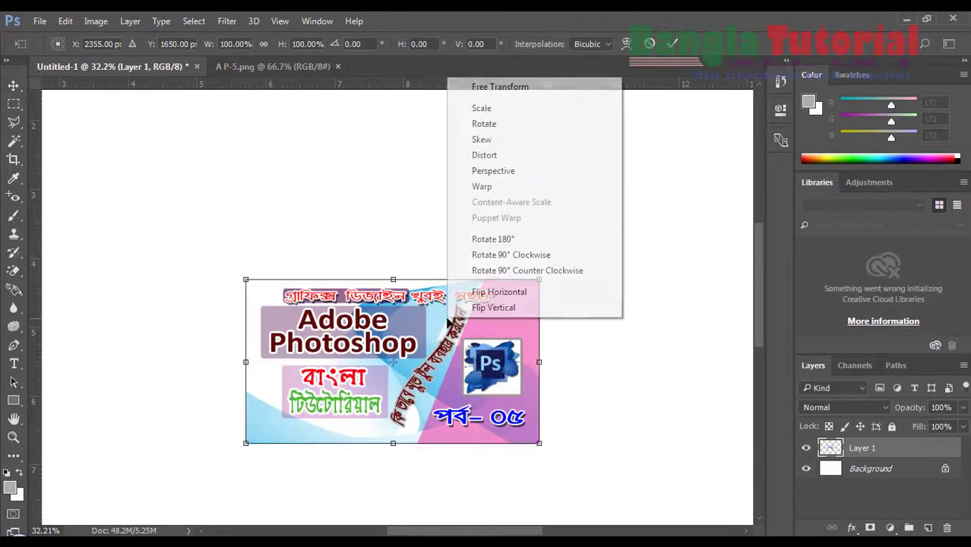
left_click(575, 191)
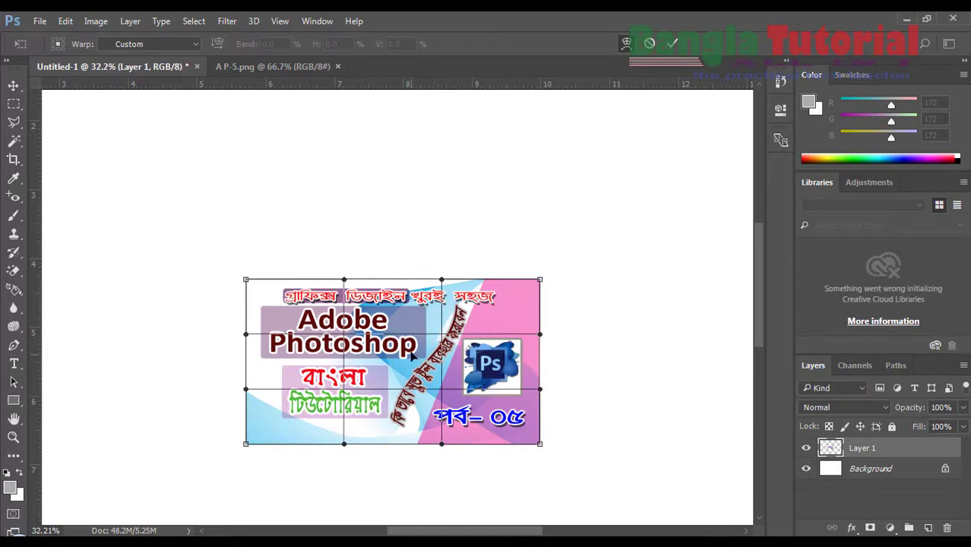
left_click_drag(394, 340, 389, 312)
left_click_drag(369, 366, 399, 342)
left_click_drag(509, 312, 523, 291)
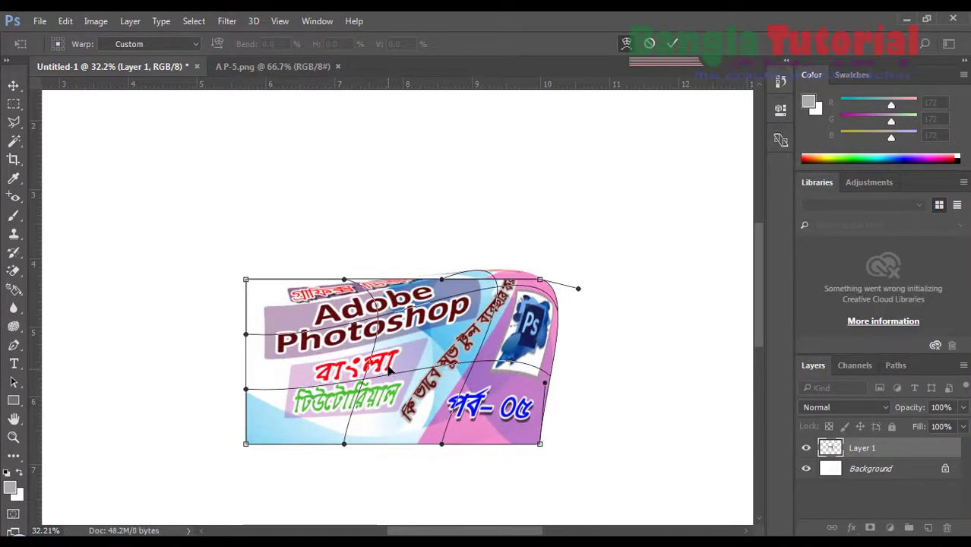
left_click_drag(387, 366, 269, 237)
left_click_drag(445, 383, 466, 412)
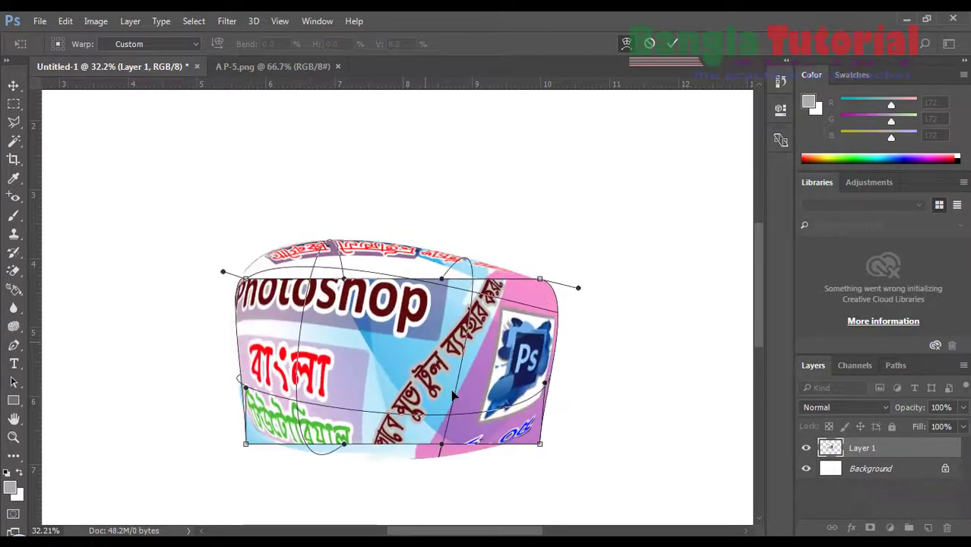
left_click_drag(319, 355, 286, 398)
left_click_drag(513, 297, 530, 282)
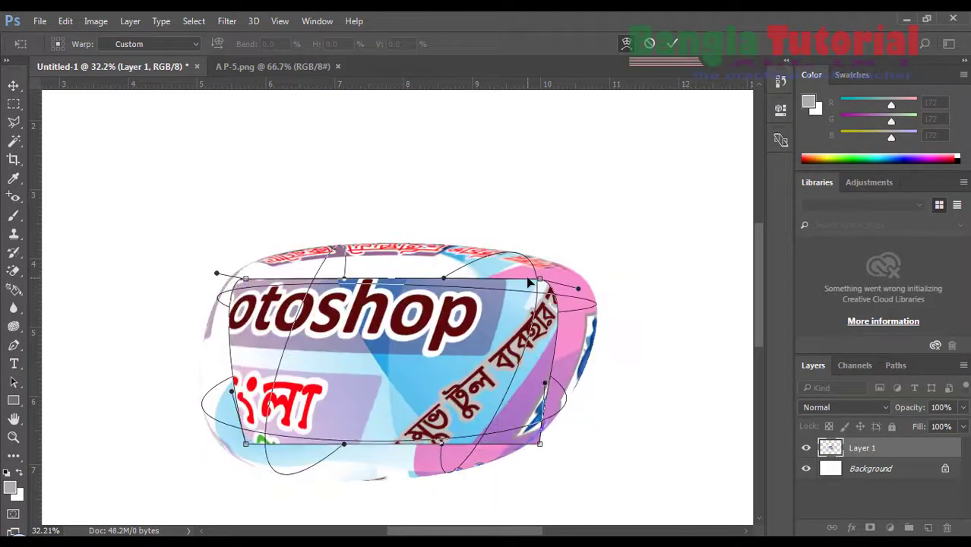
key("Escape")
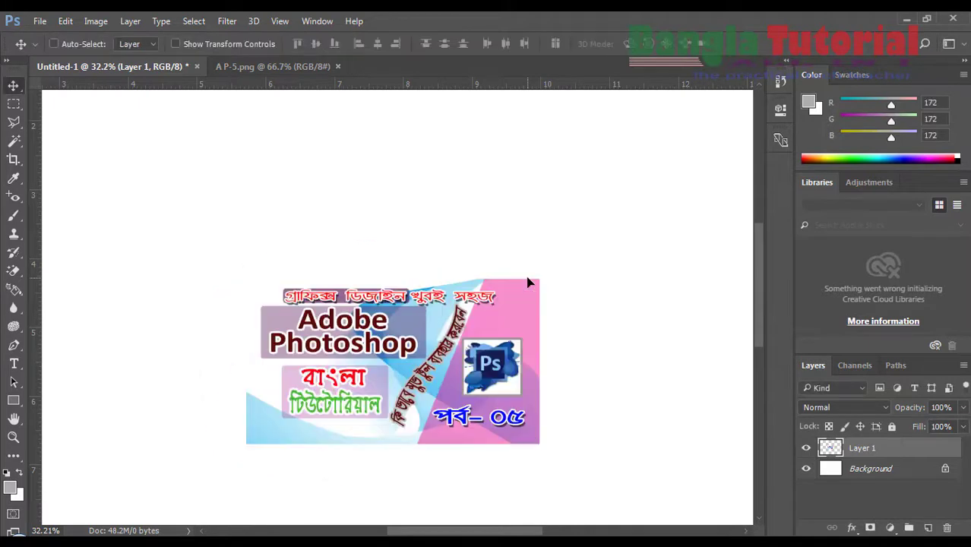
Try turning the banner upside down with the Rotate 180° transform, then cancel it
key("ctrl+t")
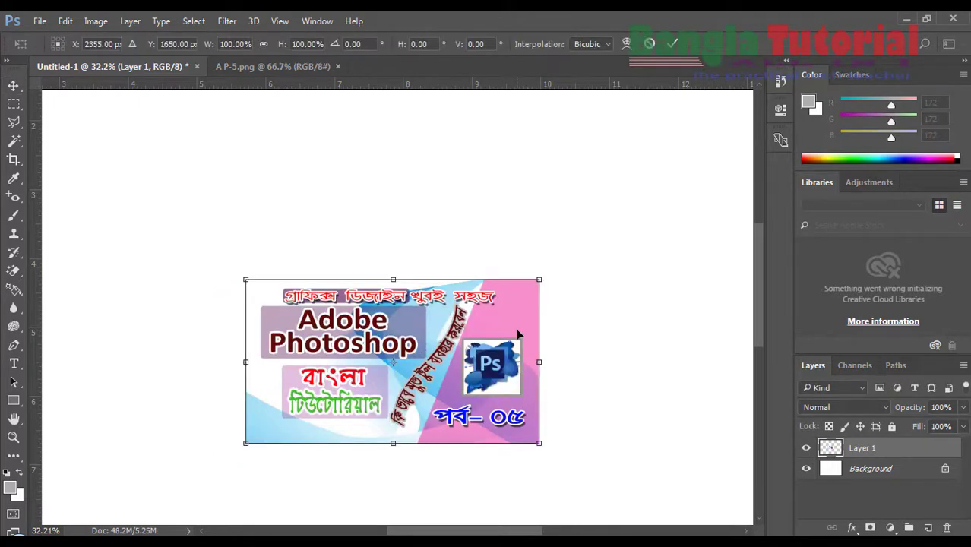
right_click(519, 332)
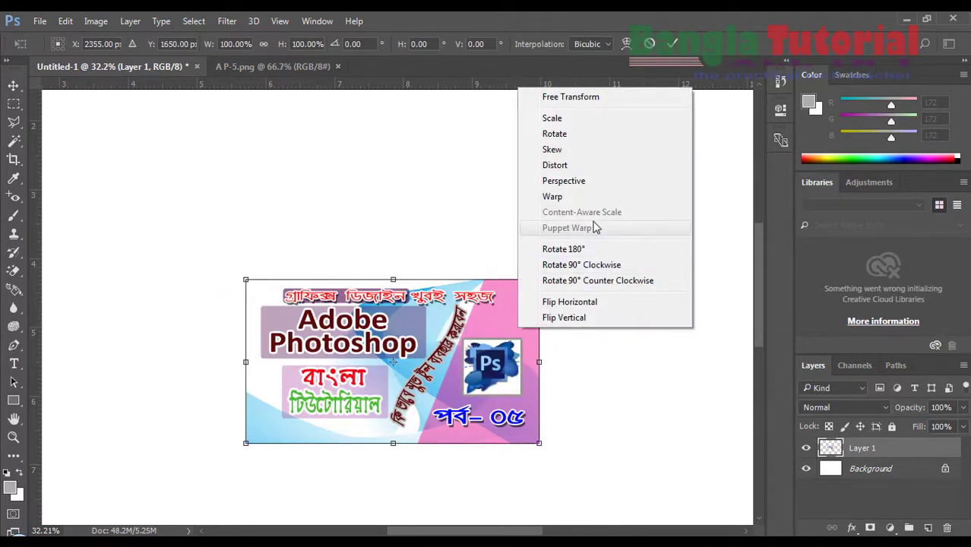
left_click(635, 253)
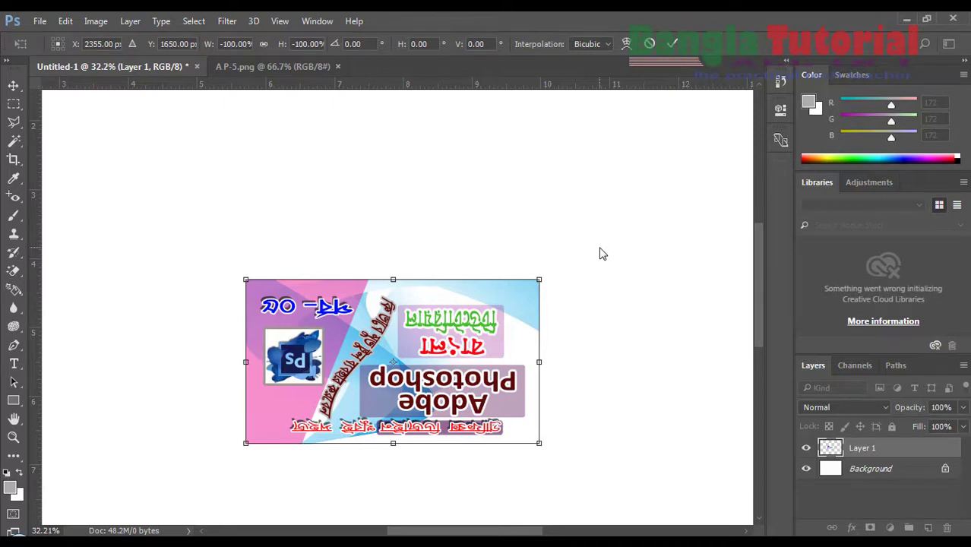
key("Escape")
Try turning the banner upright with the Rotate 90° Clockwise transform, then cancel it
right_click(487, 344)
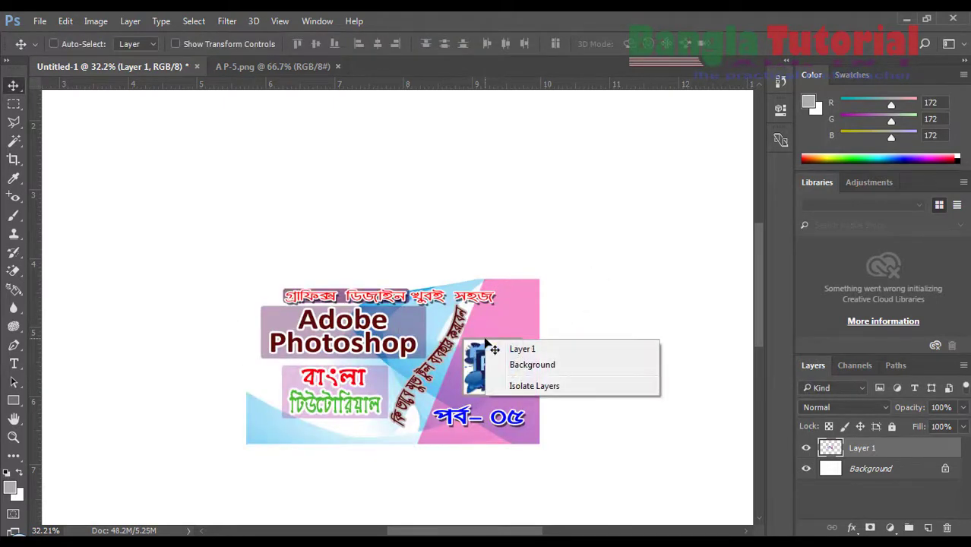
left_click(448, 338)
key("ctrl+t")
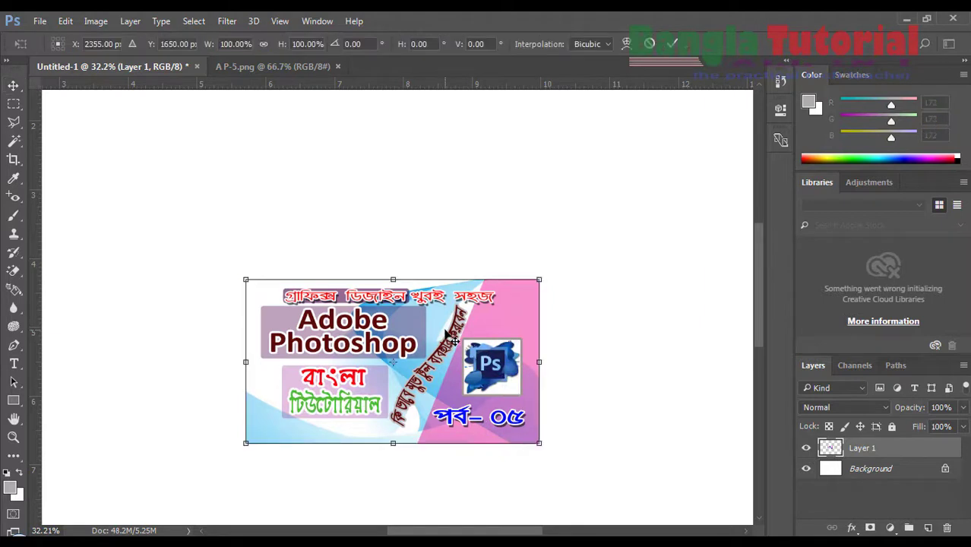
right_click(448, 335)
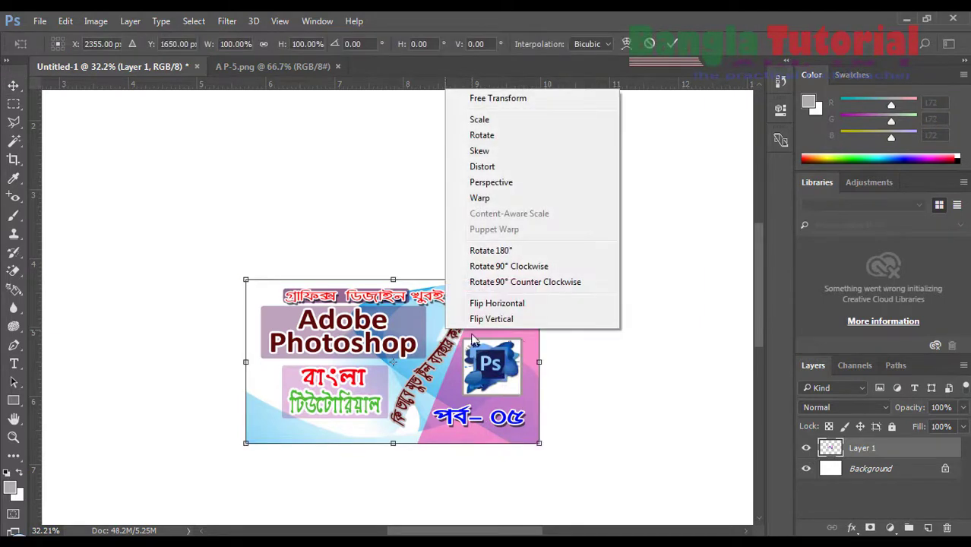
left_click(556, 267)
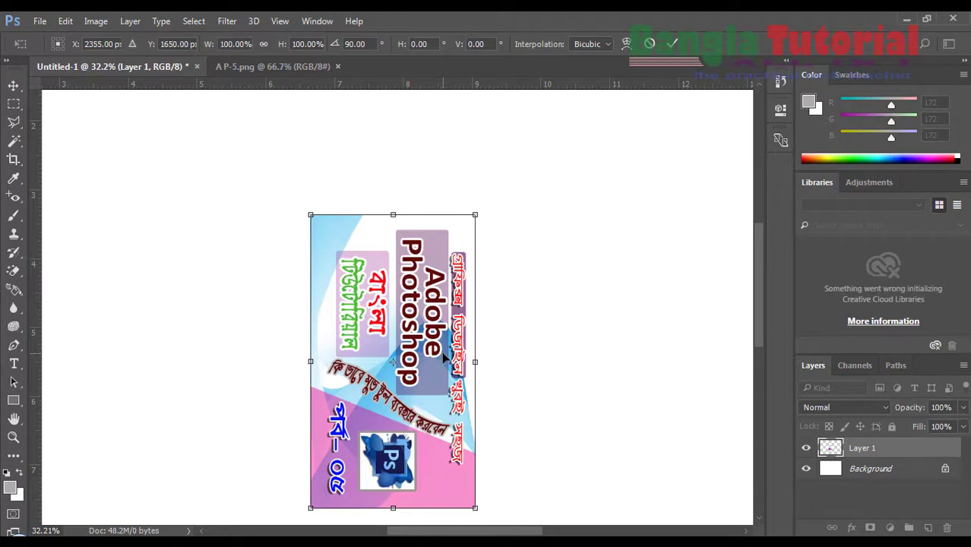
key("Escape")
Try turning the banner with the Rotate 90° Counter Clockwise transform, then cancel it
right_click(397, 337)
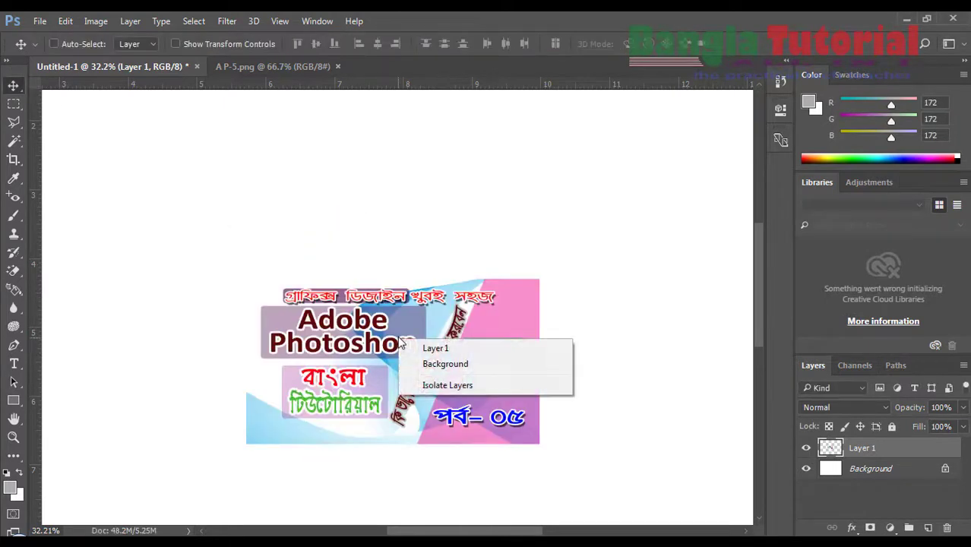
left_click(423, 323)
right_click(423, 323)
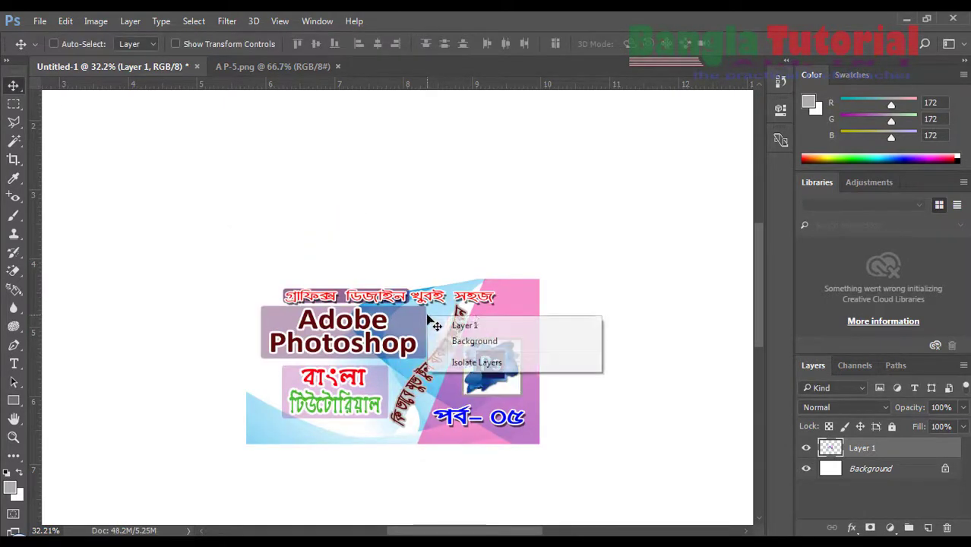
left_click(368, 326)
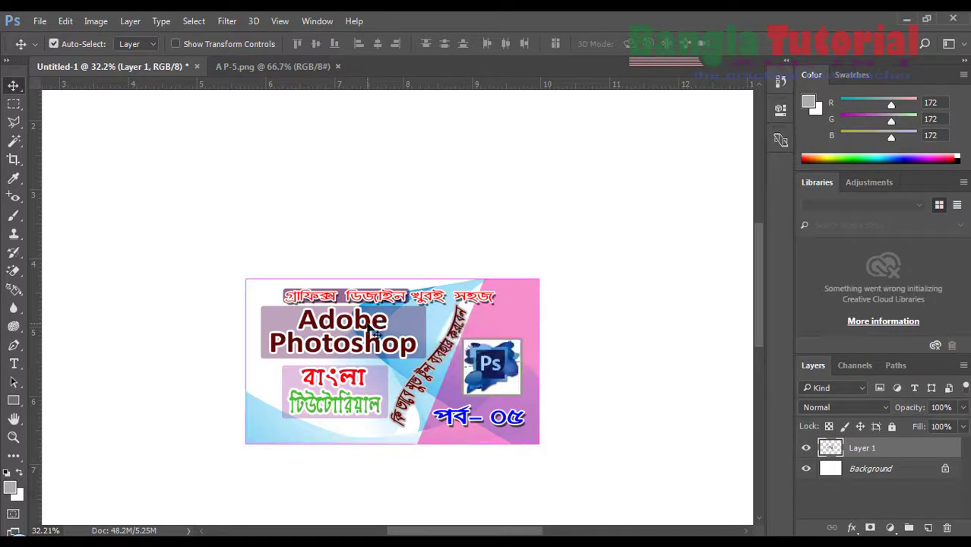
key("ctrl+t")
right_click(363, 319)
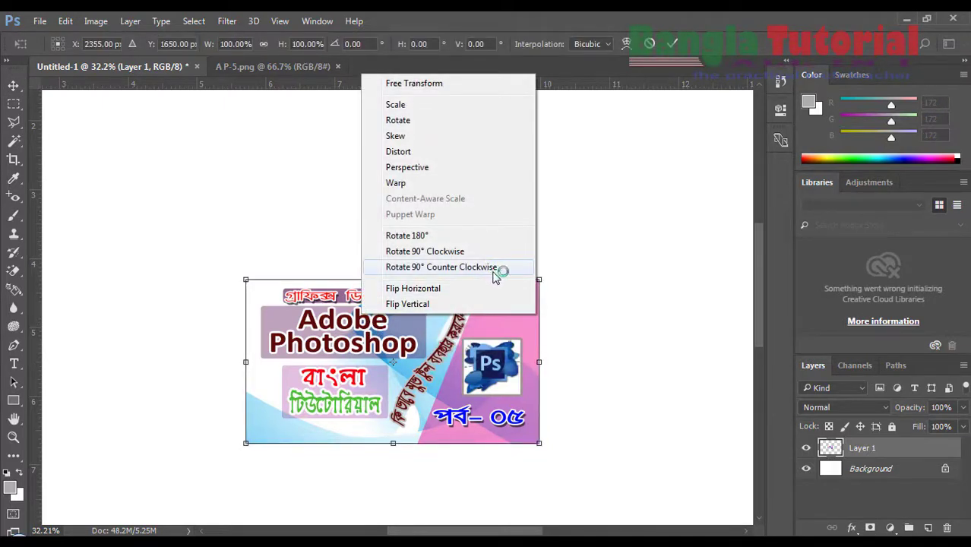
left_click(499, 267)
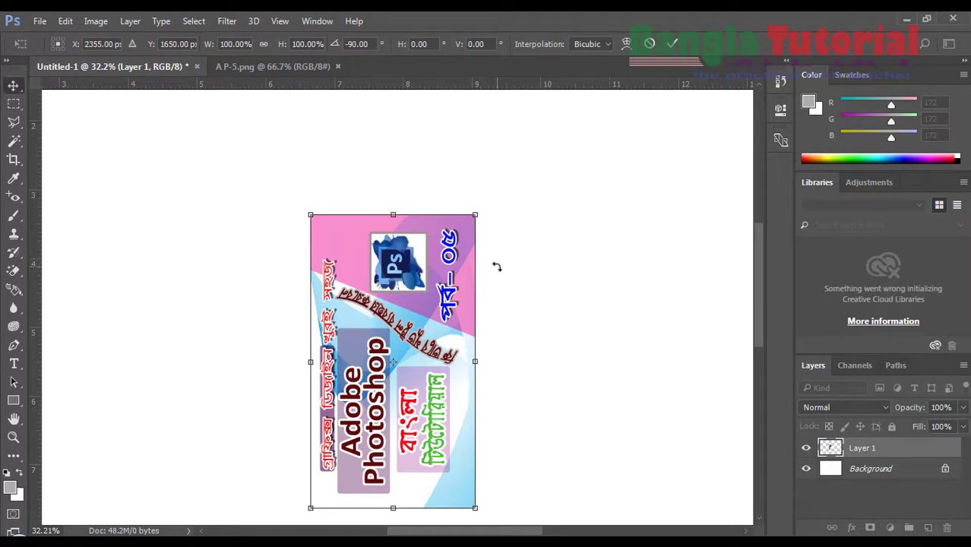
key("Return")
Try mirroring the banner with the Flip Horizontal transform, then undo the flip
right_click(465, 315)
left_click(372, 374)
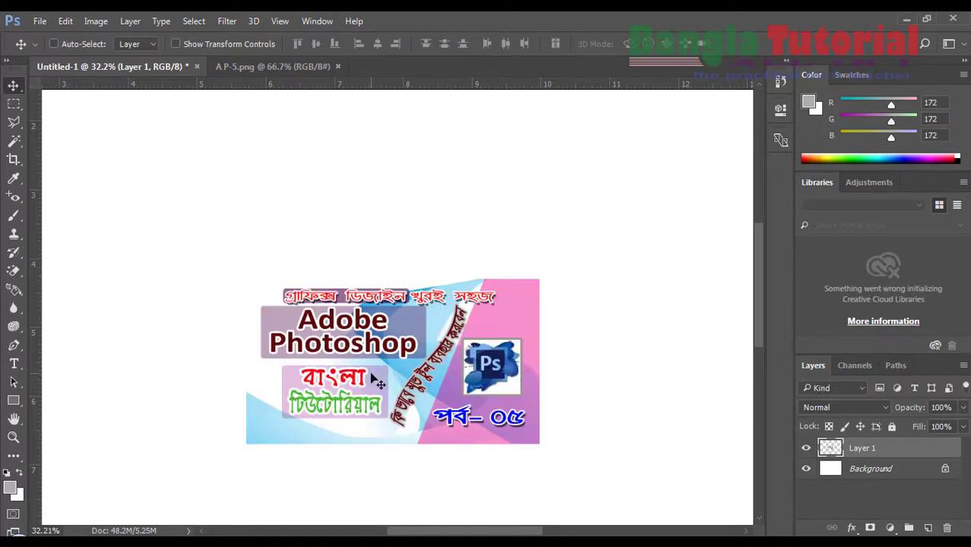
key("ctrl+t")
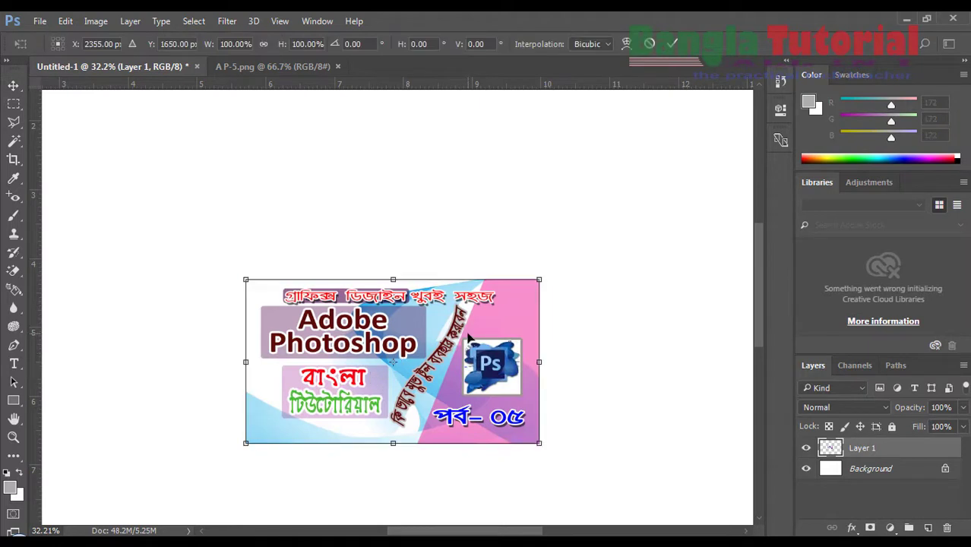
right_click(469, 338)
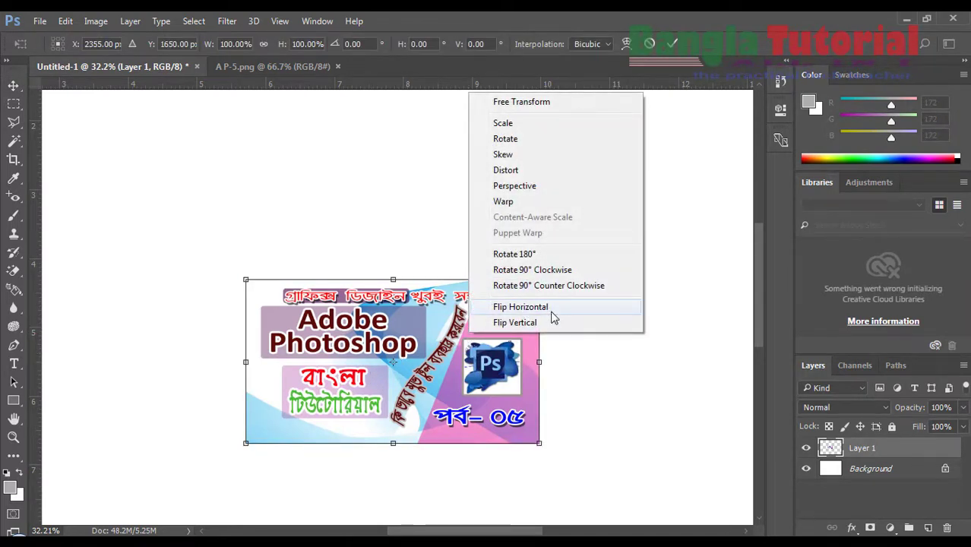
left_click(521, 307)
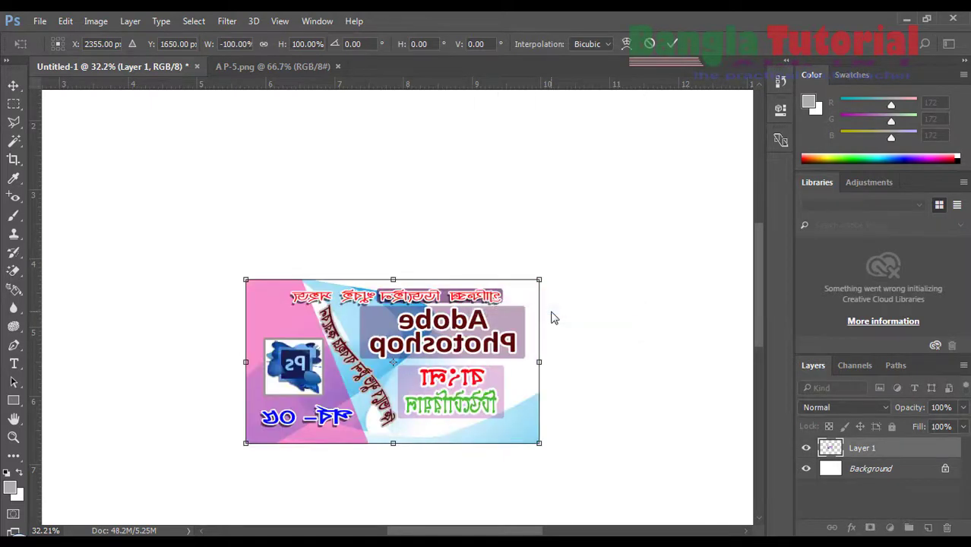
key("ctrl+z")
Try mirroring the banner with the Flip Vertical transform, then cancel the transform
right_click(477, 381)
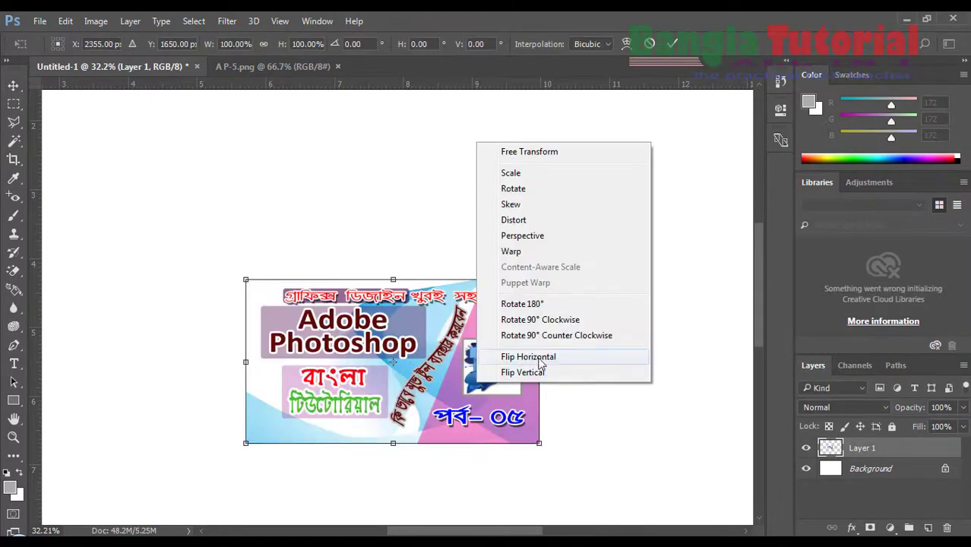
left_click(553, 380)
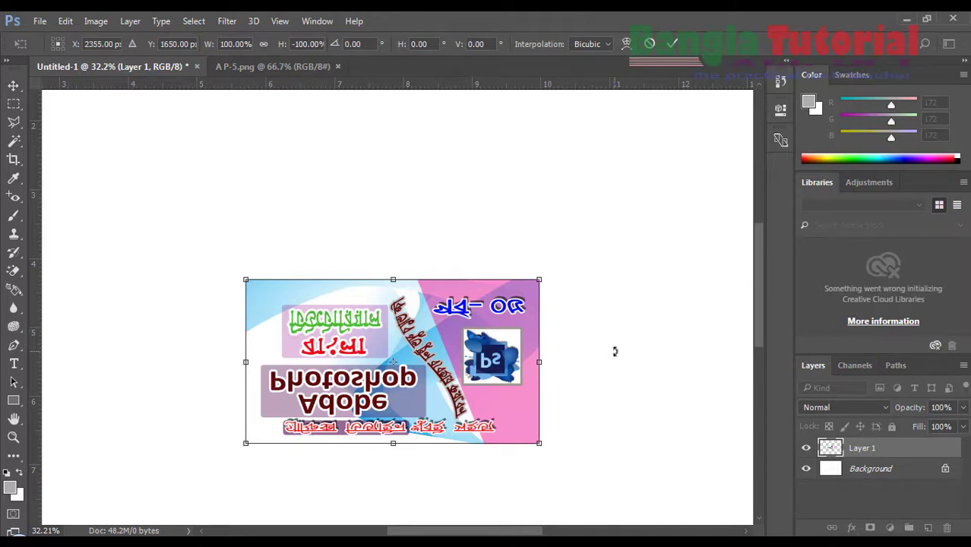
key("Escape")
Move the banner down and right, and add the 36 pt text "ধৈর্য্য প্রচেষ্টা এবং আল্লাহর উপর ভরসা সফলতার চাবি কাঠি" above it
left_click_drag(492, 324, 607, 369)
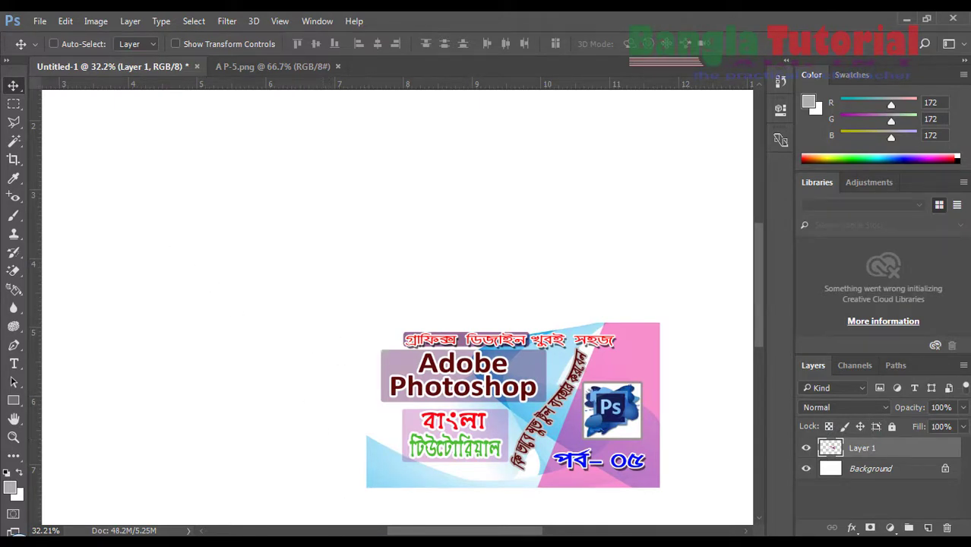
left_click(14, 364)
left_click(133, 226)
left_click(326, 43)
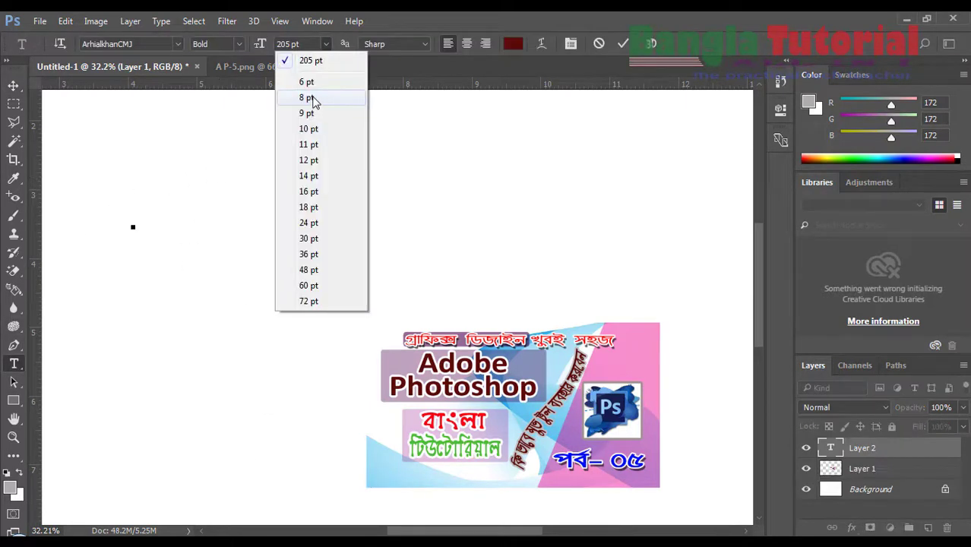
left_click(325, 255)
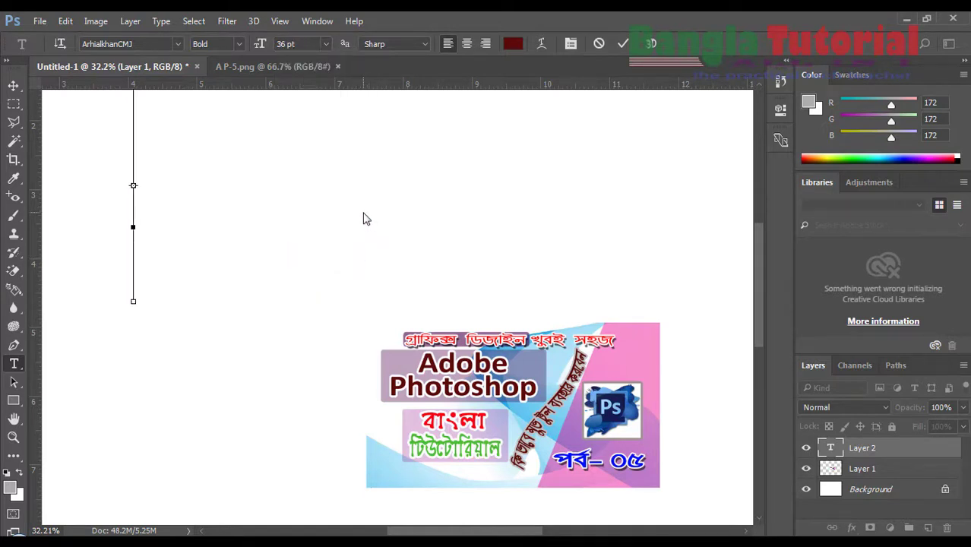
type("ধৈর্য্য প্রচেষ্টা এবং আল্লাহর উপর ভরসা সফলতার চাবি কাঠি")
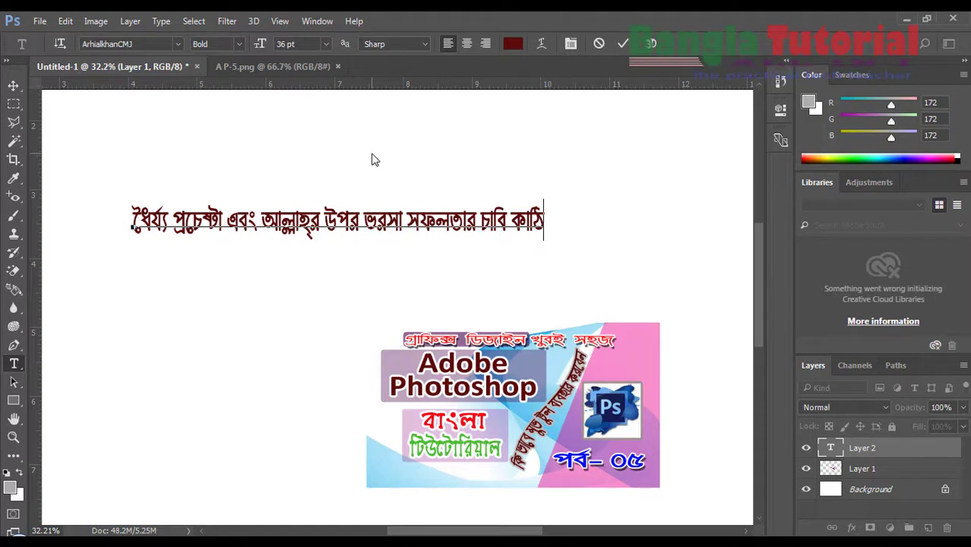
Commit the Bengali text and move its layer up and right, centring it roughly above the empty canvas area
left_click(14, 85)
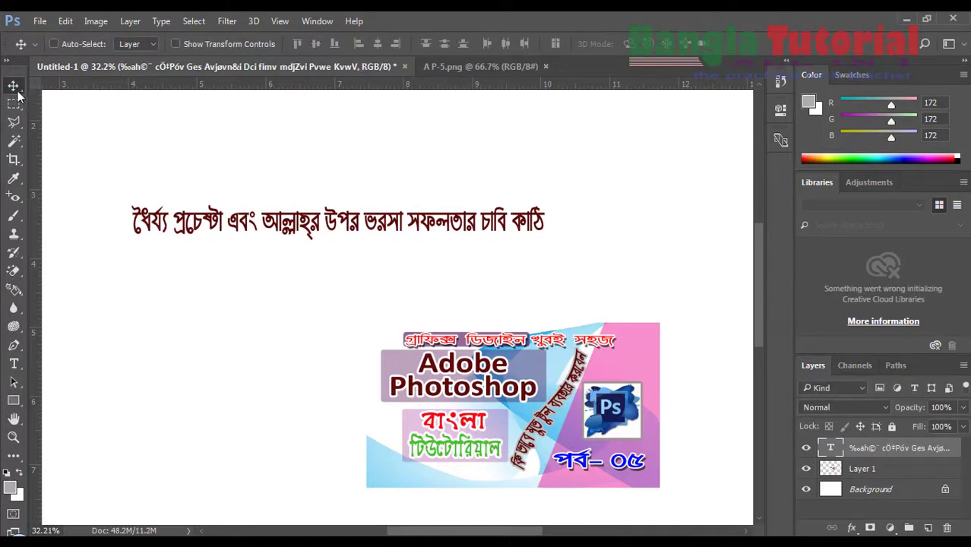
left_click_drag(258, 228, 407, 178)
left_click_drag(515, 435, 451, 418)
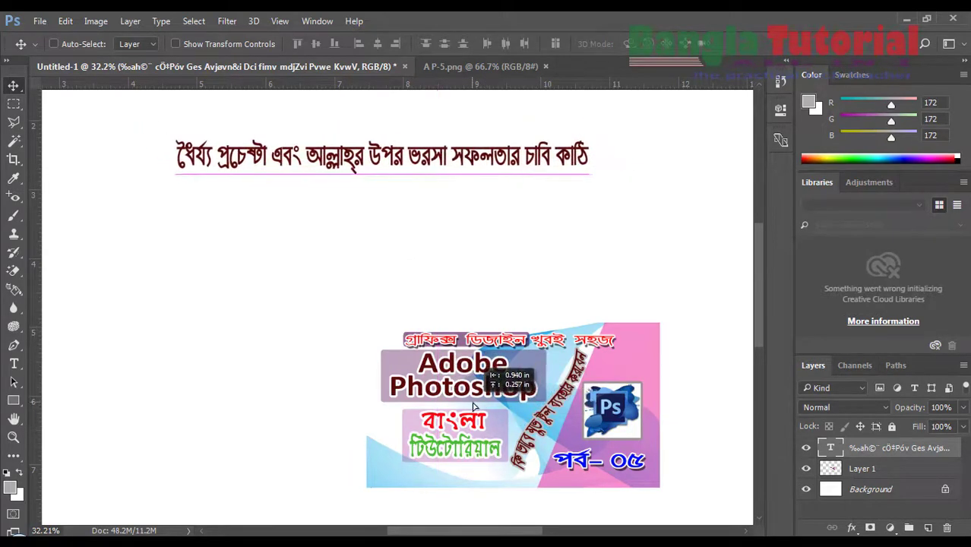
left_click_drag(320, 162, 305, 179)
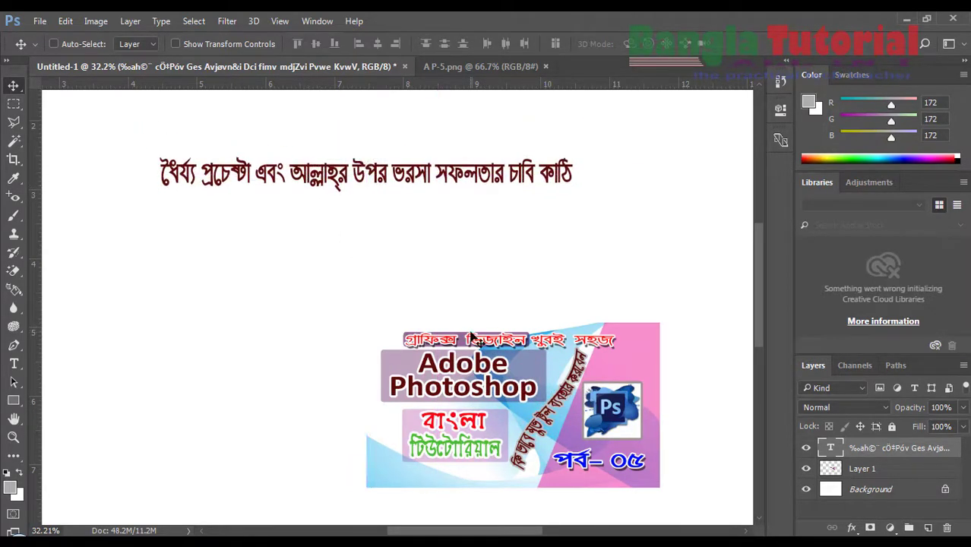
left_click_drag(483, 395, 498, 382)
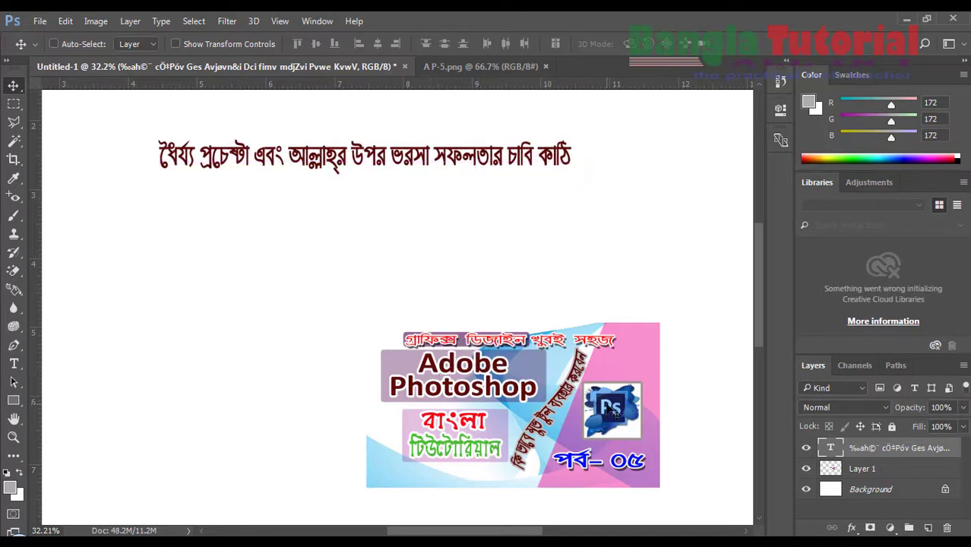
left_click_drag(607, 412, 647, 422)
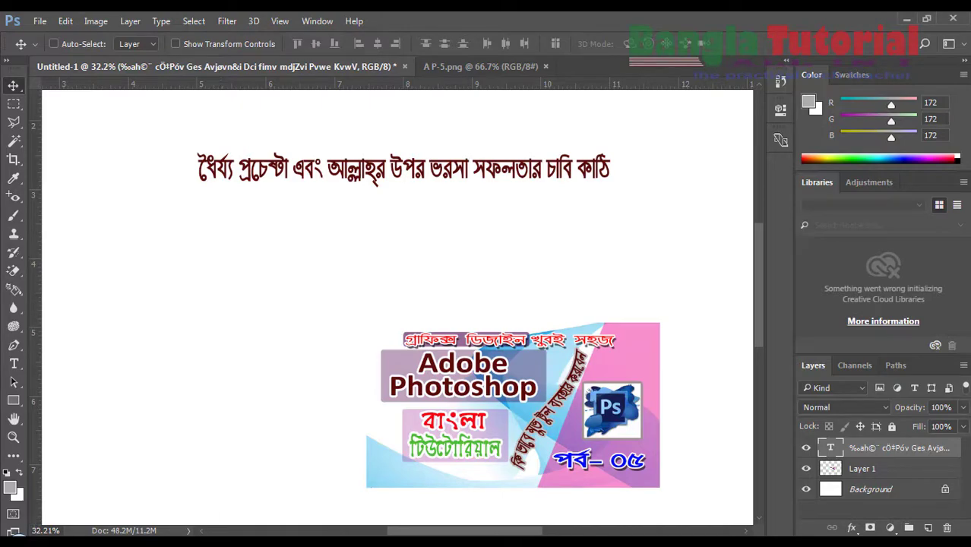
Switch to the file browser and place image 4, the waterfall painting, from the Downloads folder into the Untitled-1 document
mouse_move(319, 542)
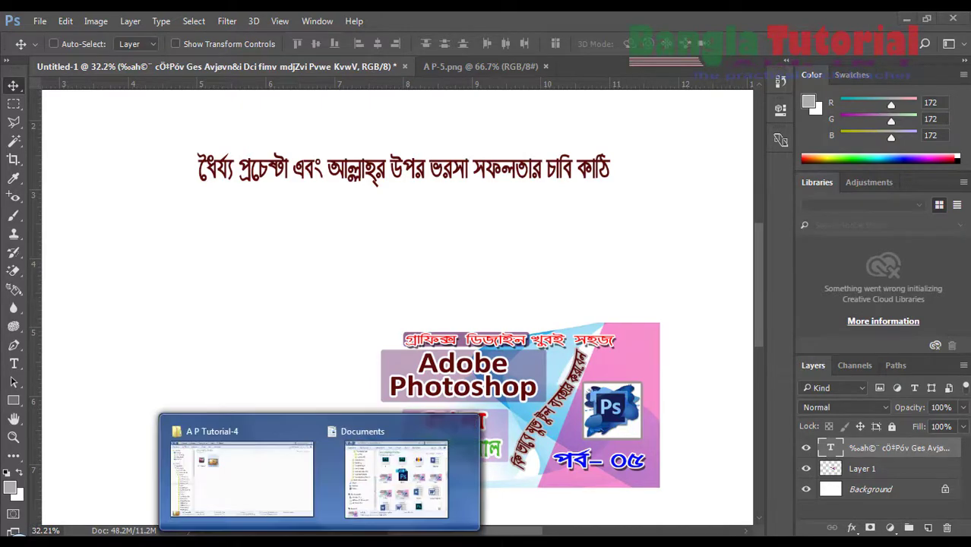
left_click(360, 508)
left_click(502, 288)
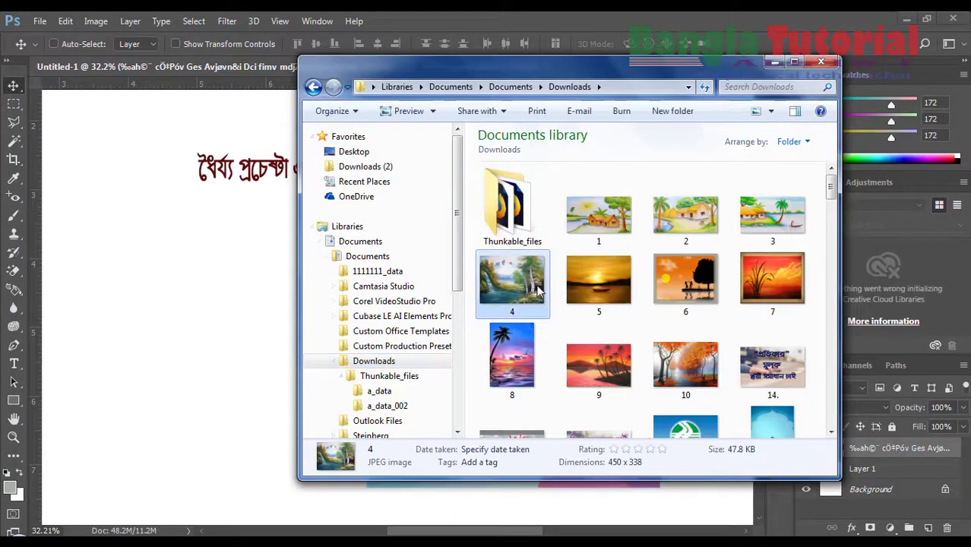
left_click(168, 314)
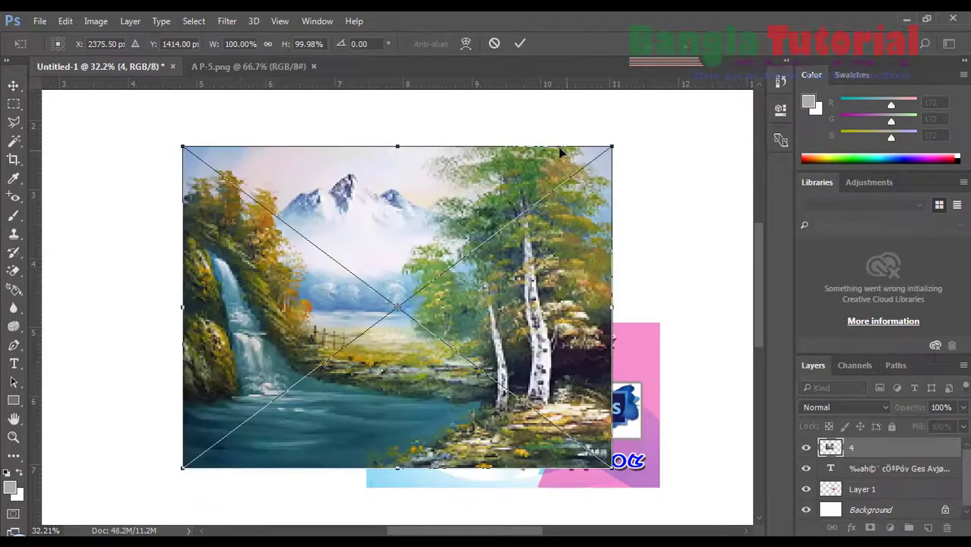
Scale the placed painting to about 50%, position it beside the banner below the text, and commit the placement
left_click_drag(479, 216, 384, 289)
left_click_drag(334, 382, 268, 300)
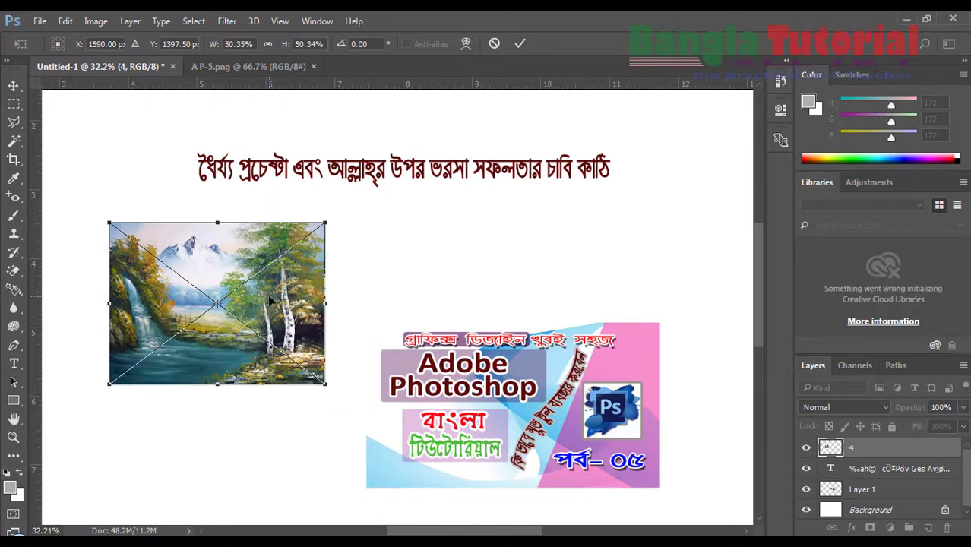
right_click(269, 298)
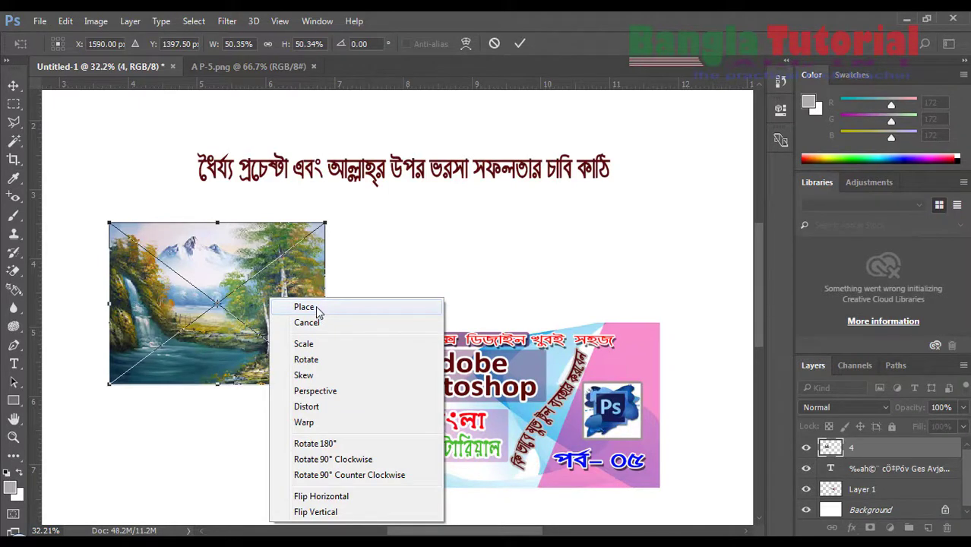
left_click(292, 281)
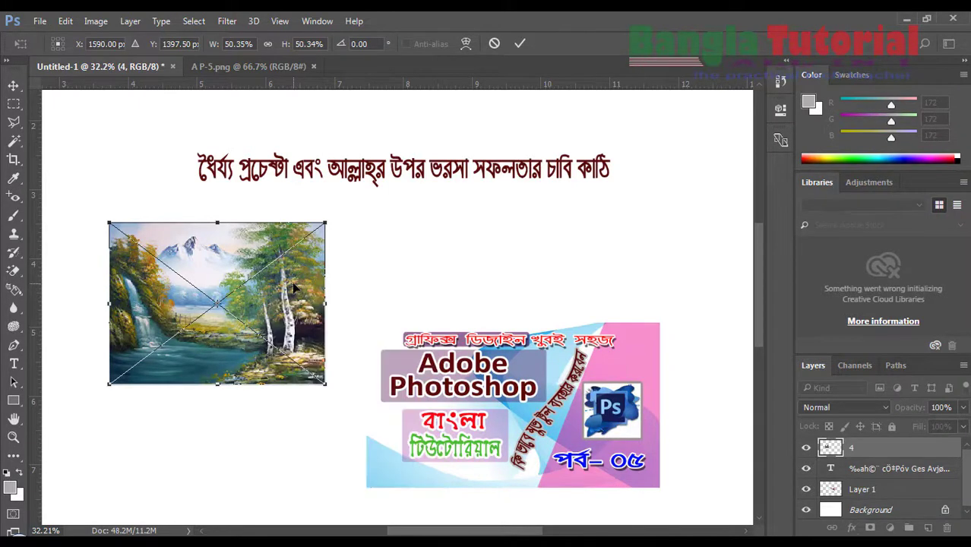
key("Return")
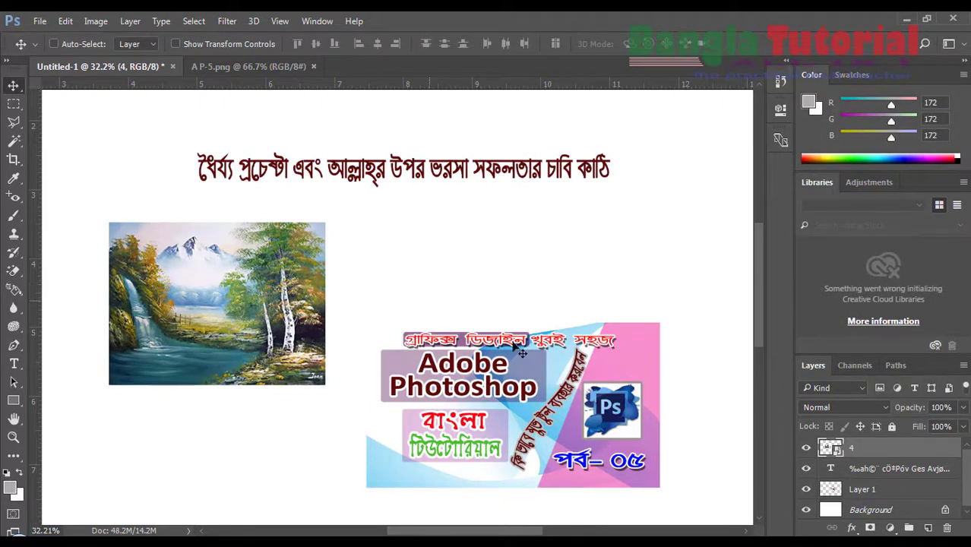
Move the painting down and left with the Move tool, away from the banner
left_click_drag(271, 283, 320, 202)
left_click_drag(494, 423, 468, 374)
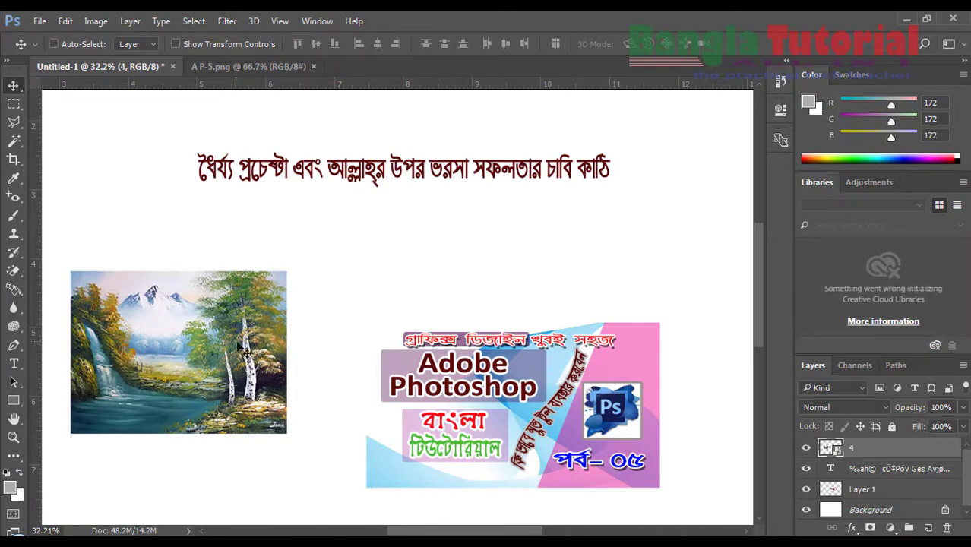
left_click_drag(243, 340, 243, 350)
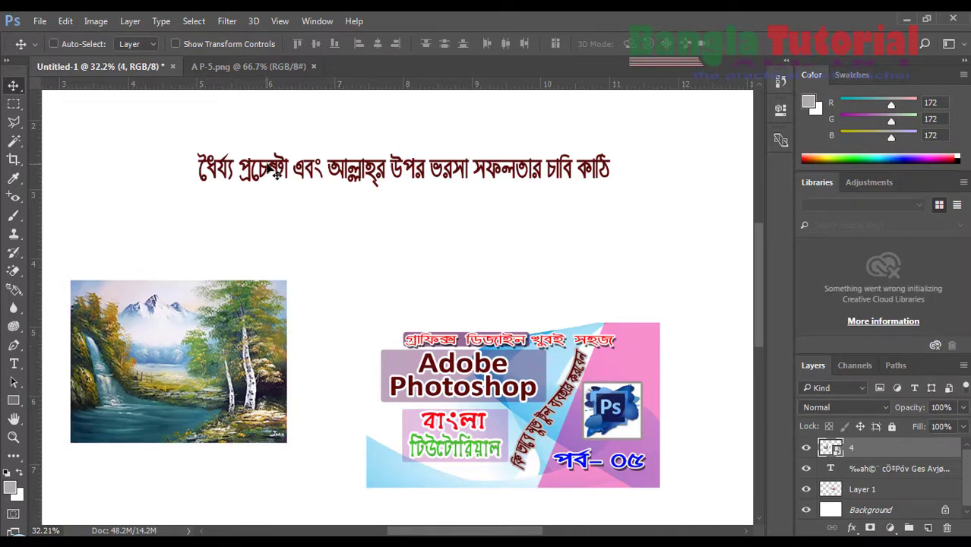
Select the text layer from the list of layers under the Bengali text and move it slightly up and left
right_click(270, 169)
left_click(298, 251)
right_click(263, 167)
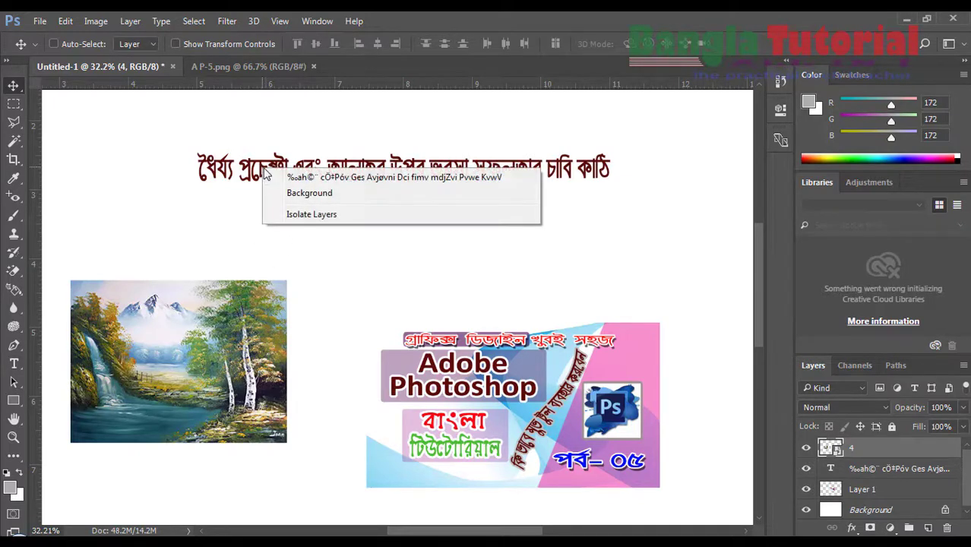
left_click(337, 182)
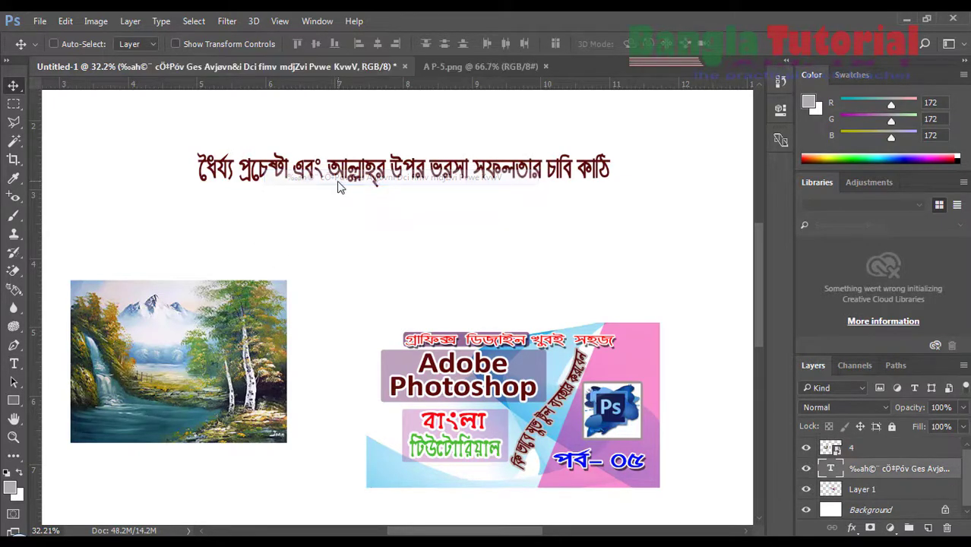
mouse_move(344, 184)
left_mouse_down()
mouse_move(351, 175)
mouse_move(333, 187)
mouse_move(328, 174)
mouse_move(333, 199)
left_mouse_up()
mouse_move(433, 377)
left_mouse_down()
mouse_move(432, 336)
mouse_move(448, 387)
left_mouse_up()
Select Layer 1 from the list of layers under the banner and move the banner further right and slightly up
right_click(449, 388)
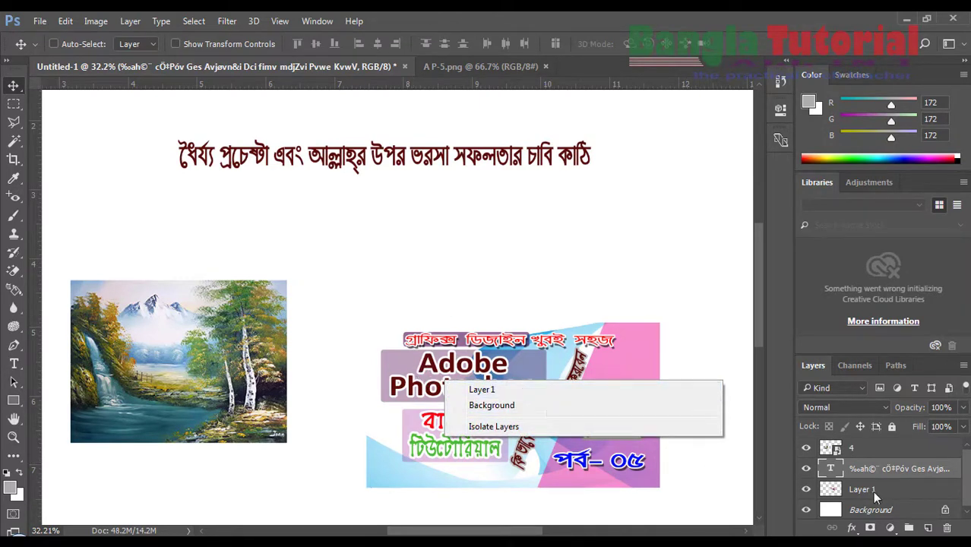
left_click(514, 406)
right_click(495, 366)
left_click(538, 375)
left_click_drag(543, 382, 588, 330)
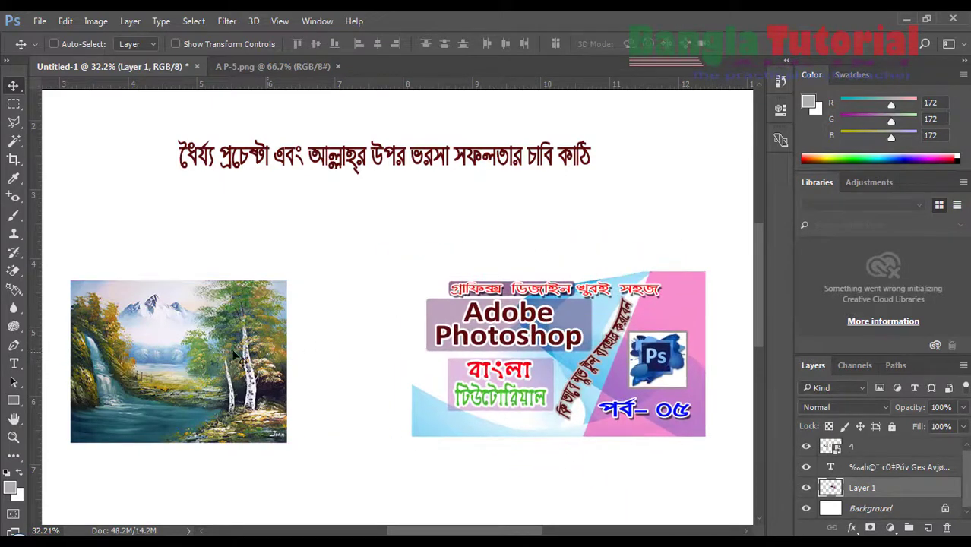
left_click_drag(207, 346, 214, 361)
left_click_drag(530, 346, 531, 371)
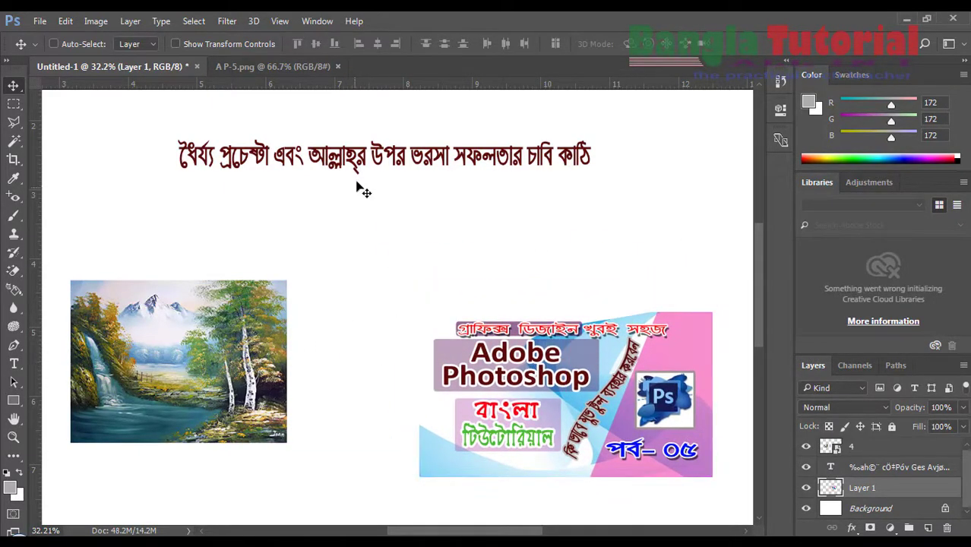
Select the text layer from the layers under the Bengali text and move it right
right_click(352, 165)
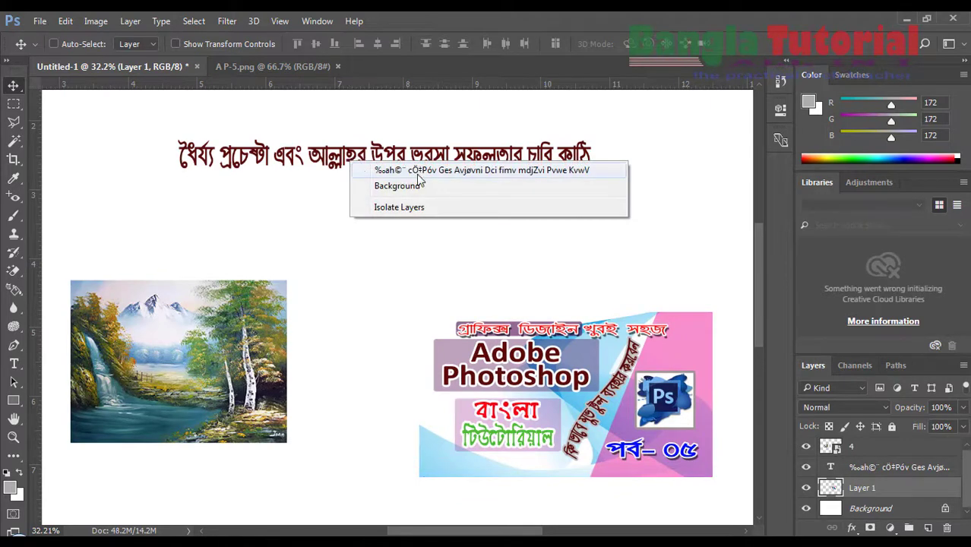
left_click(416, 170)
left_click_drag(228, 376, 281, 380)
Select layer 4 from the layers under the painting and move the painting right and up
right_click(233, 354)
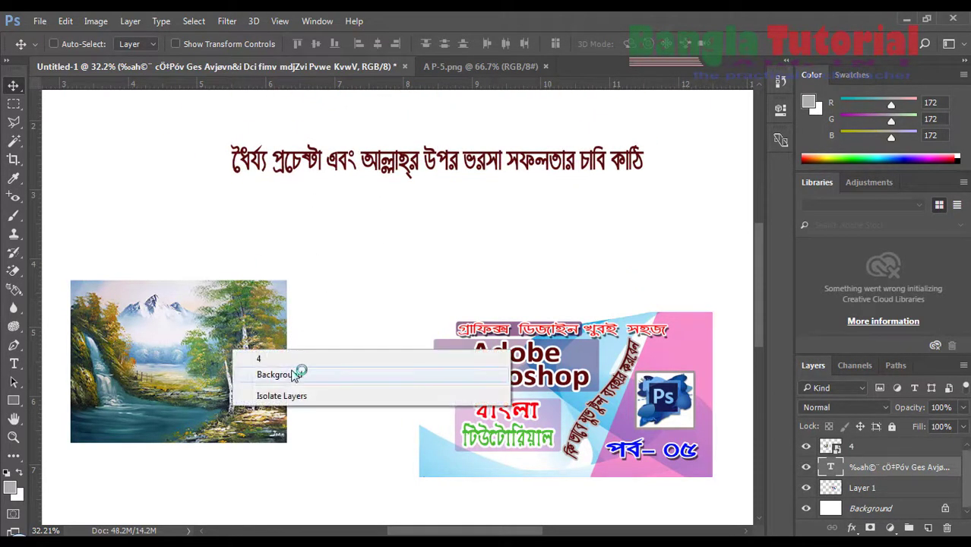
left_click(261, 362)
mouse_move(234, 351)
left_mouse_down()
mouse_move(332, 269)
mouse_move(278, 339)
left_mouse_up()
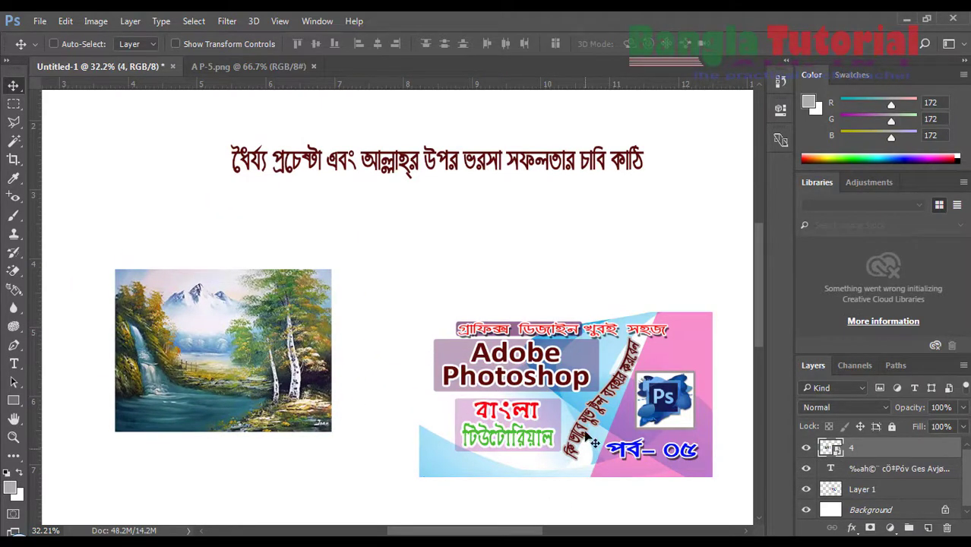
left_click_drag(591, 439, 575, 423)
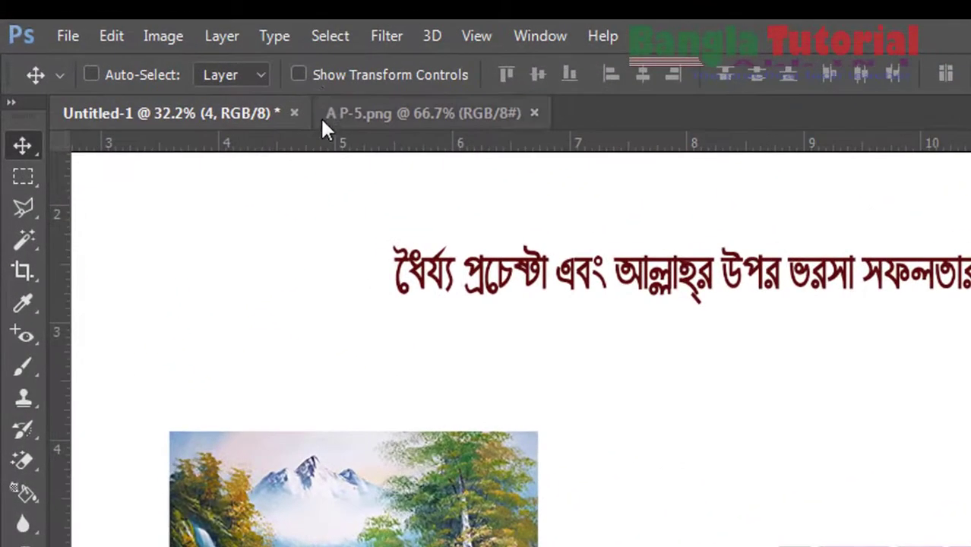
Turn on Show Transform Controls and move the painting around, leaving it slightly higher beside the banner
left_click(298, 73)
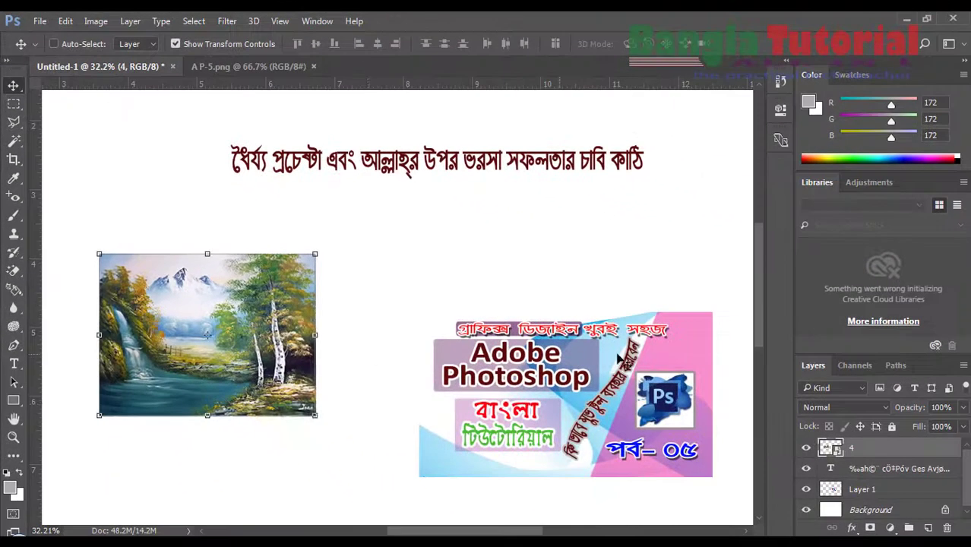
left_click_drag(297, 424, 359, 416)
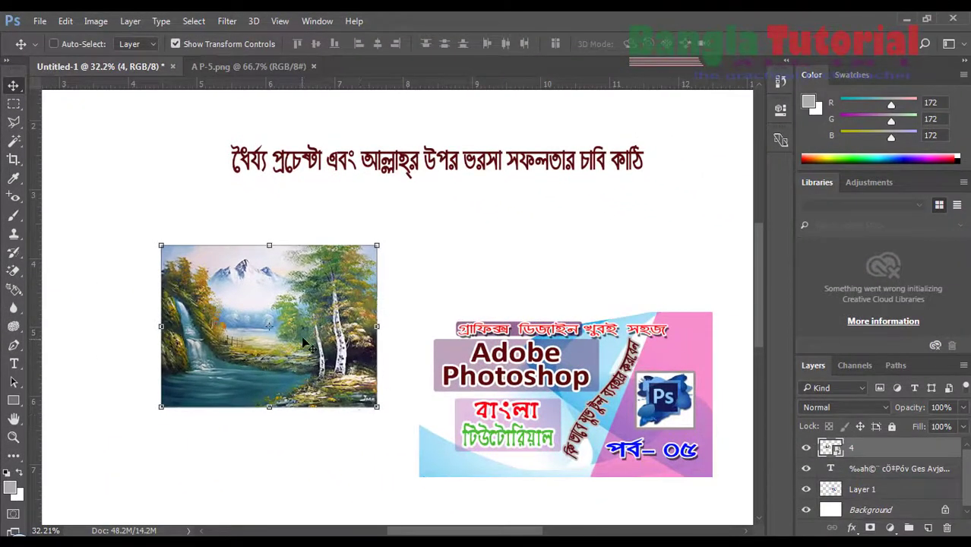
left_click_drag(302, 339, 302, 333)
left_click_drag(269, 161, 259, 168)
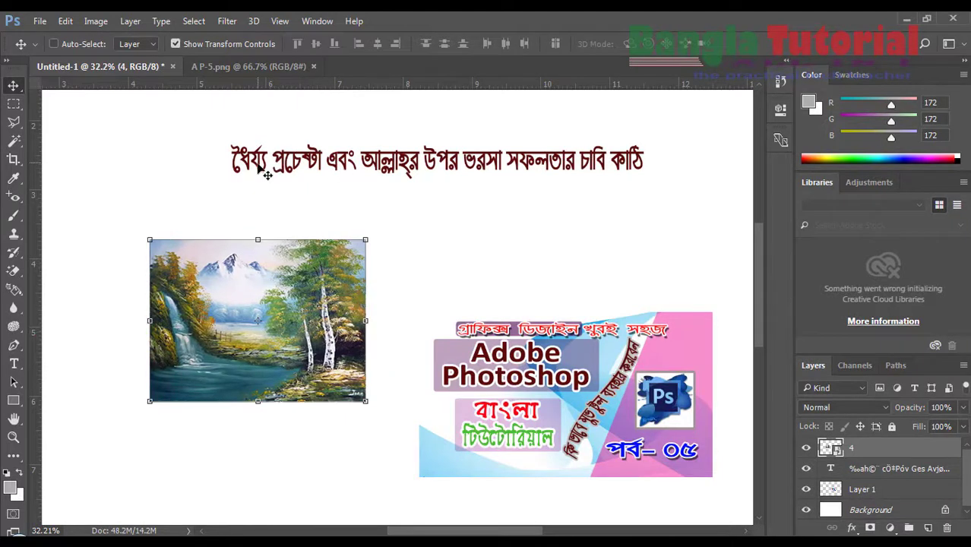
left_click_drag(600, 412, 547, 412)
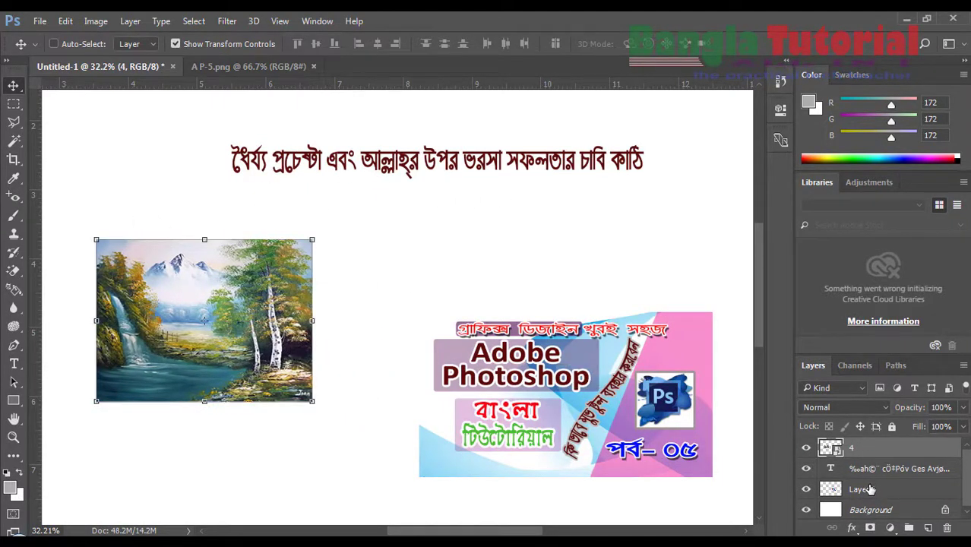
Move the text layer slightly down and left, and move the Layer 1 banner up and left towards the painting
left_click(875, 471)
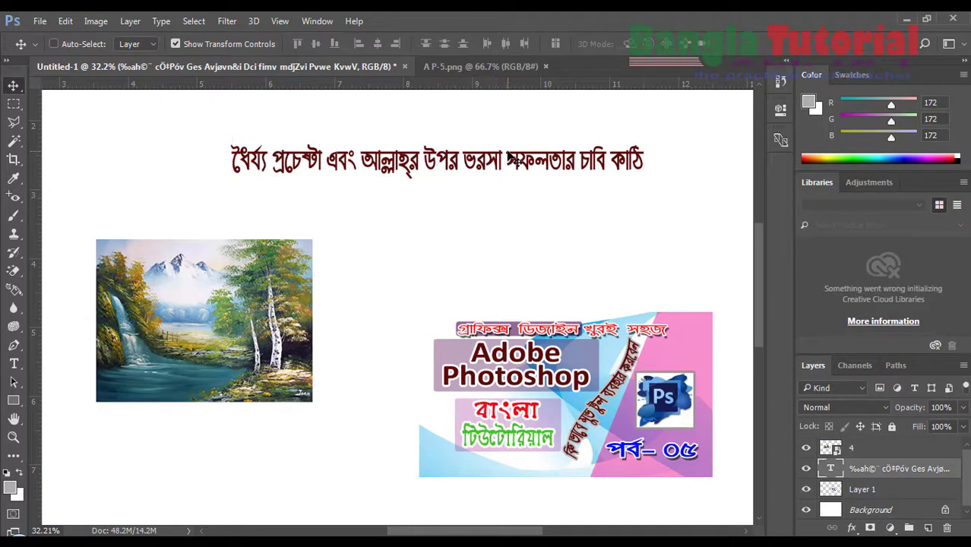
left_click_drag(500, 156, 463, 169)
left_click(866, 489)
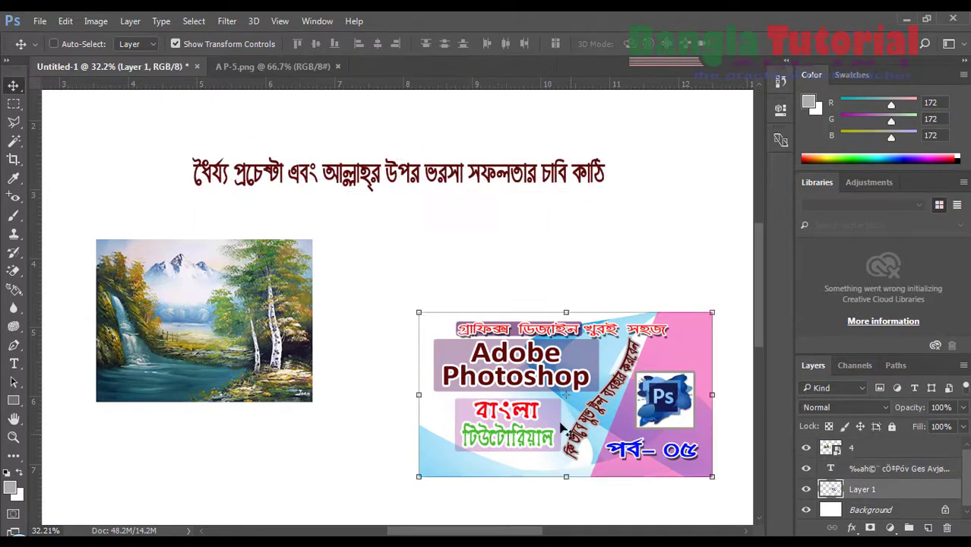
left_click_drag(589, 403, 569, 387)
left_click_drag(540, 348, 516, 318)
right_click(638, 307)
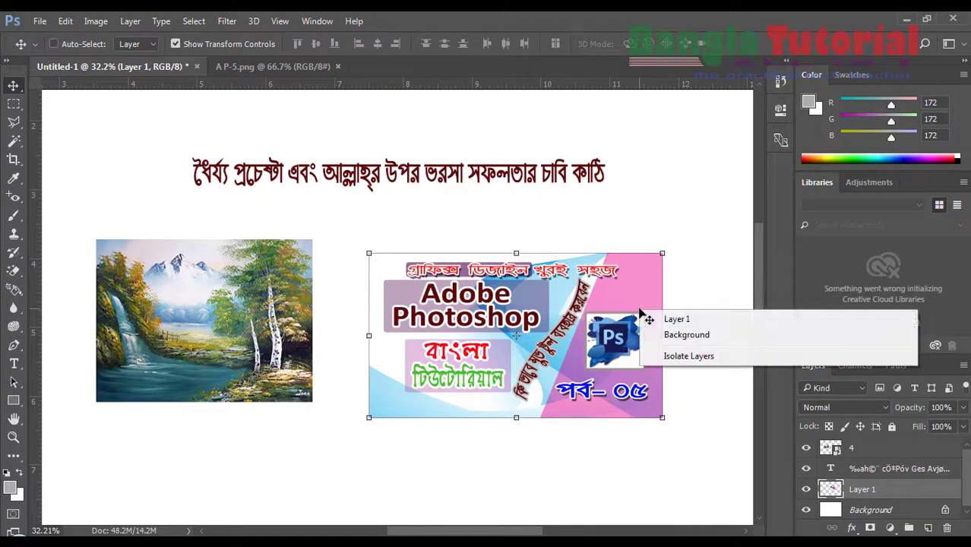
left_click(700, 199)
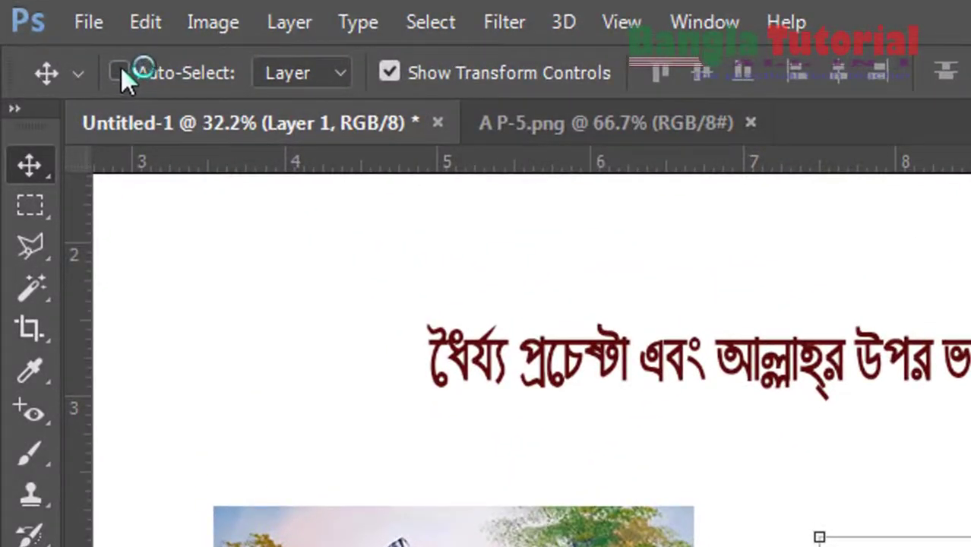
Enable Auto-Select for layers and move the text, painting and banner down, lining up the top edges of the two images
left_click(120, 71)
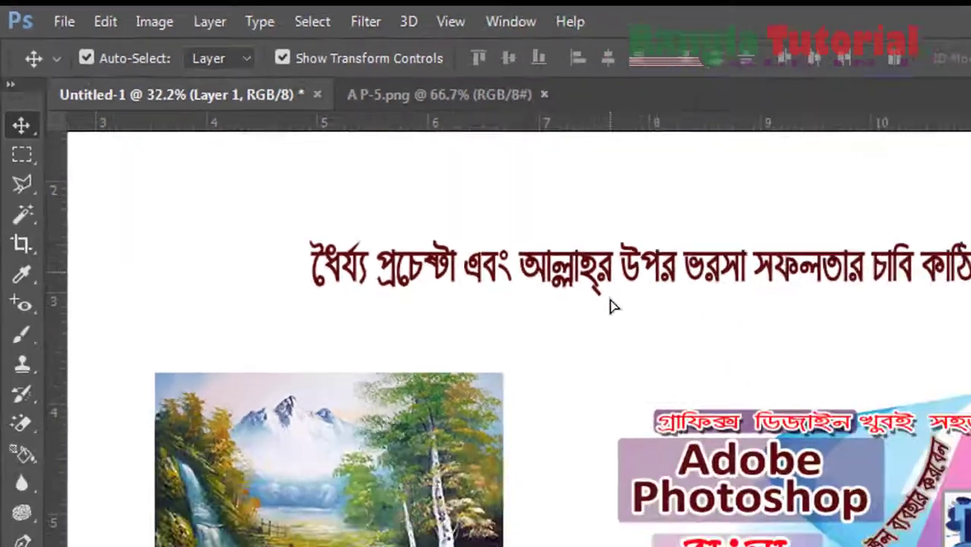
left_click_drag(613, 279, 617, 286)
left_click_drag(450, 456, 461, 516)
left_click_drag(287, 332, 287, 341)
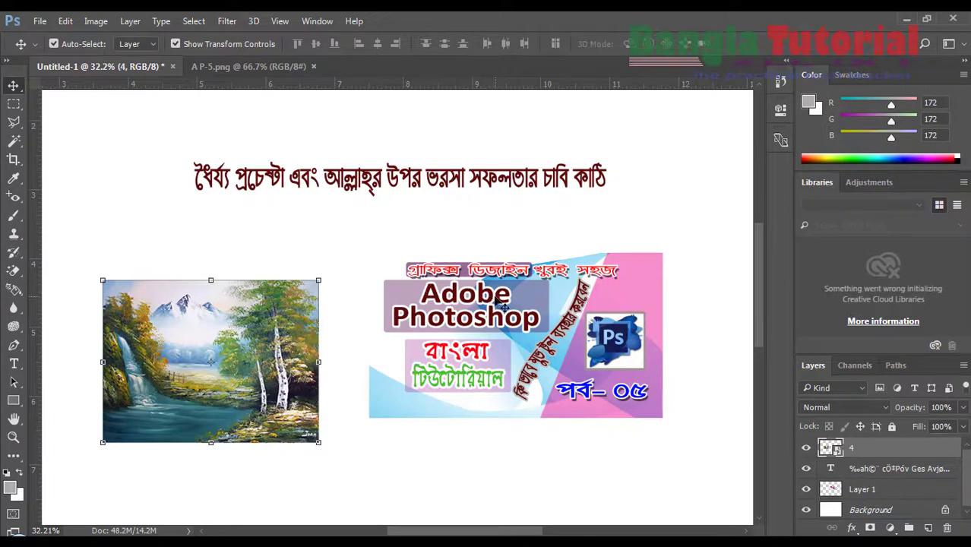
left_click_drag(500, 303, 507, 331)
Move the auto-selected Bengali text up and left, leaving more space above the two images
left_click(417, 181)
mouse_move(416, 179)
left_mouse_down()
mouse_move(433, 184)
mouse_move(424, 184)
left_mouse_up()
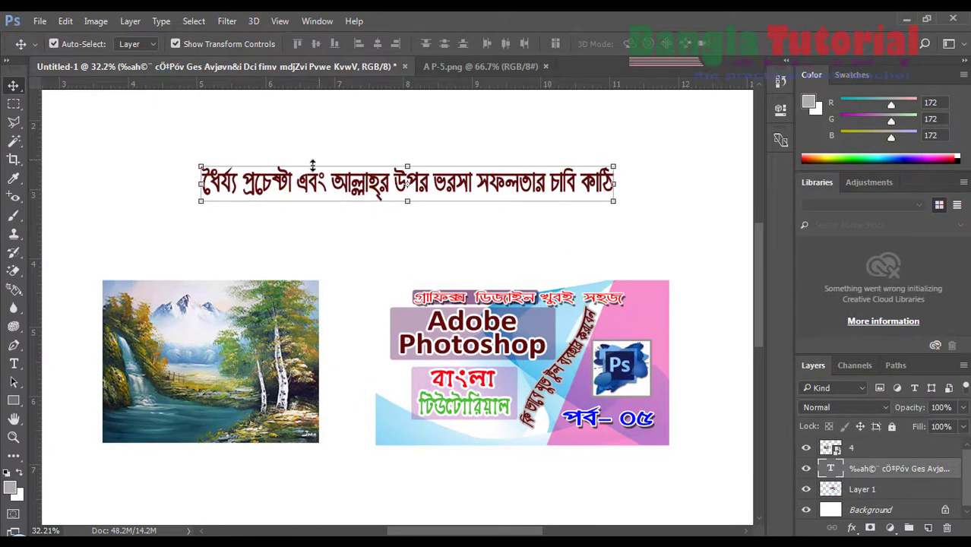
left_click_drag(303, 183, 251, 149)
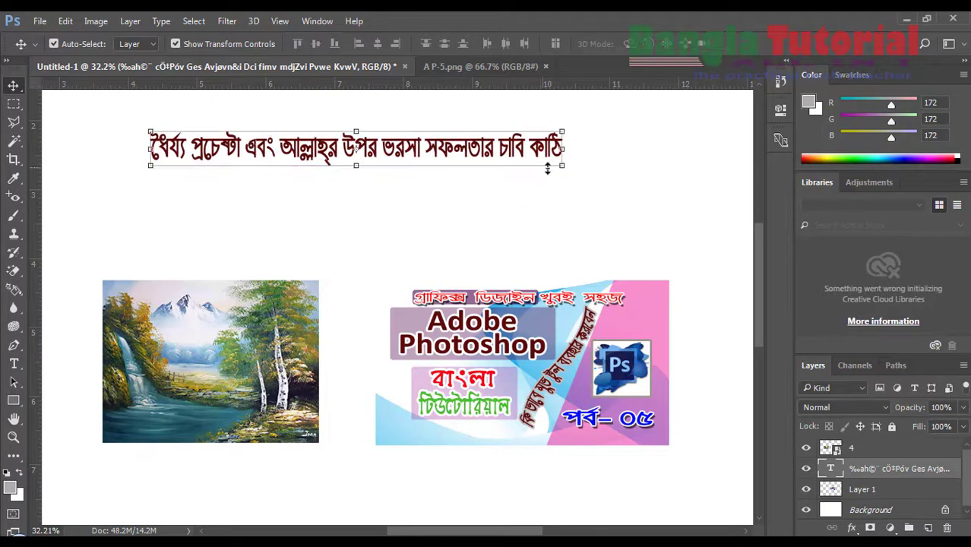
Move the painting and banner up closer to the text, leaving the painting slightly lower than the banner, and shift the Bengali text down and right
left_click_drag(265, 357, 265, 319)
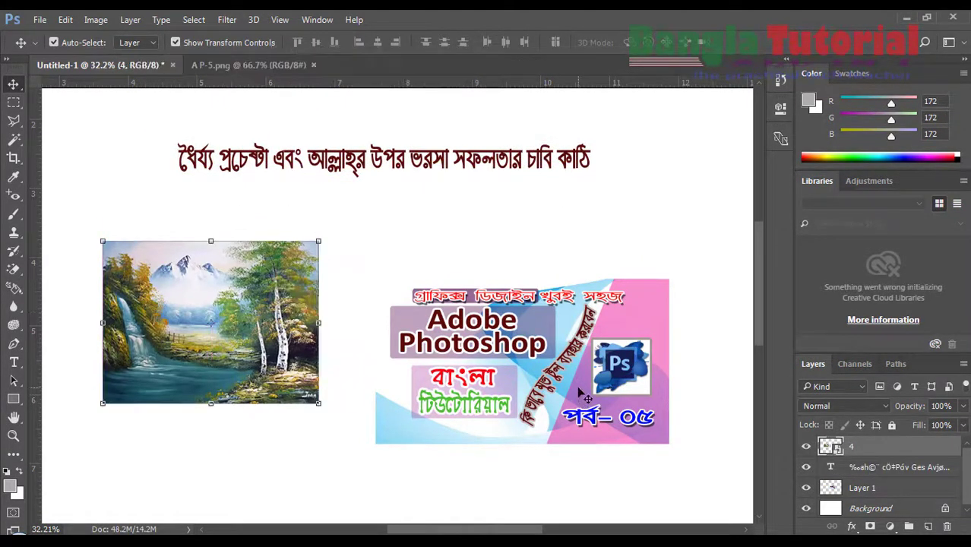
left_click_drag(578, 396, 579, 357)
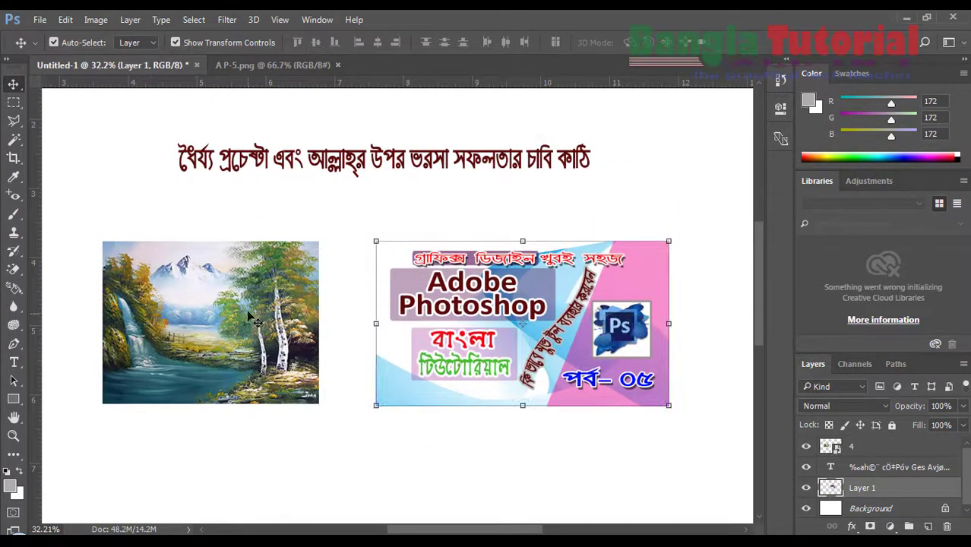
left_click_drag(248, 313, 248, 325)
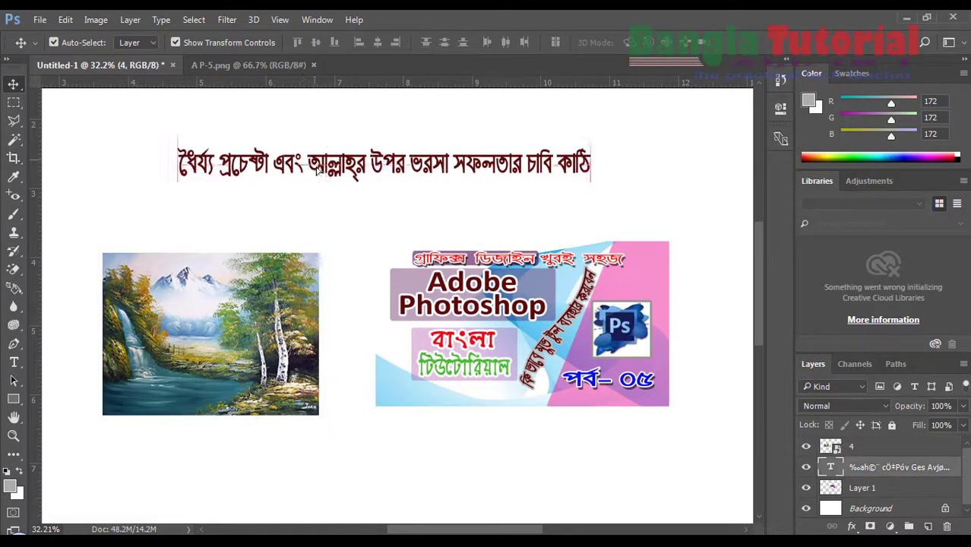
left_click_drag(317, 171, 319, 180)
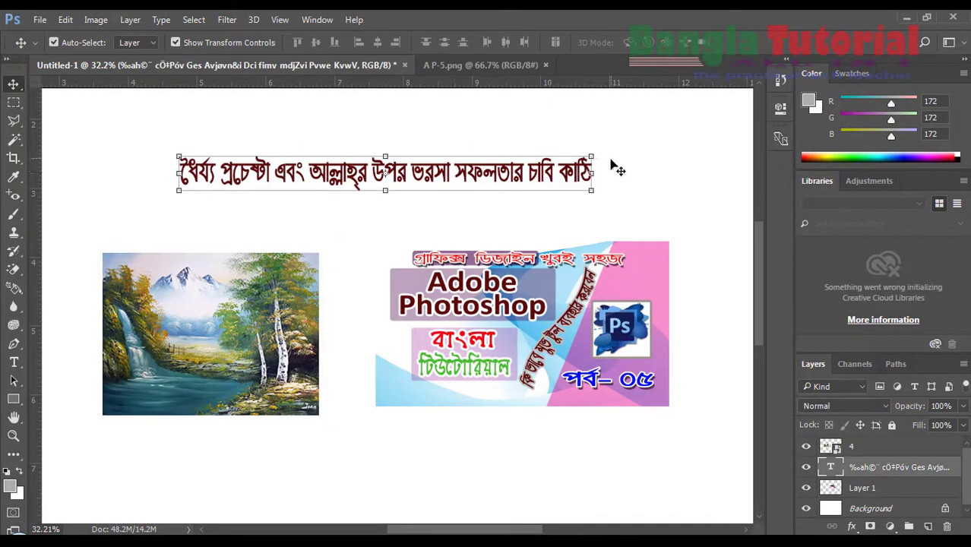
Try rotating the Bengali text by about -0.67° and stretching it wider on both sides, cancelling the transformation
left_click_drag(602, 193, 670, 196)
left_click_drag(596, 168, 705, 166)
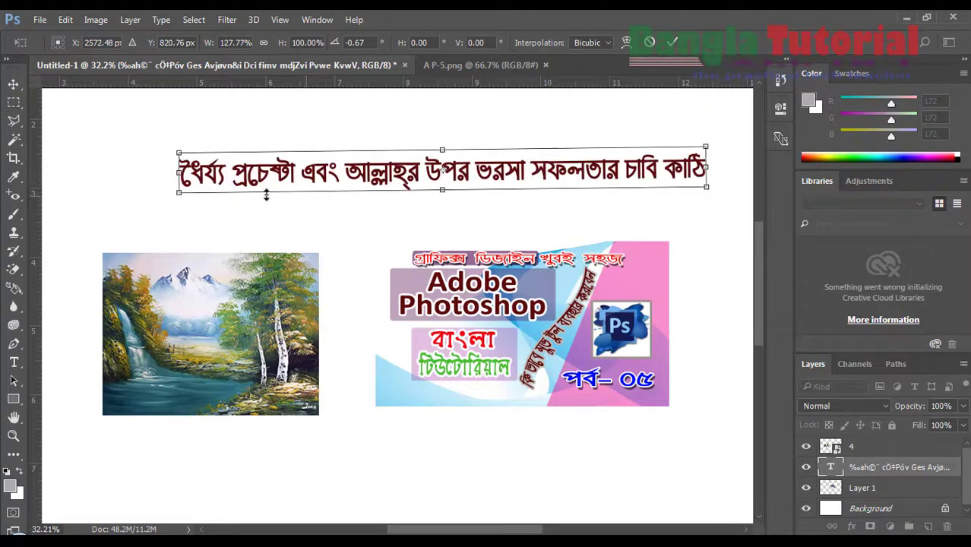
left_click_drag(179, 171, 146, 172)
key("Escape")
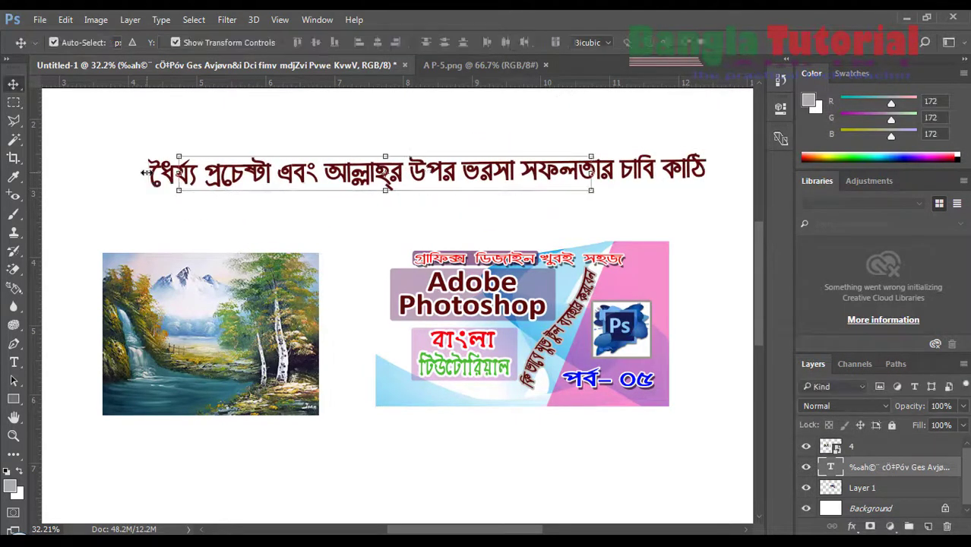